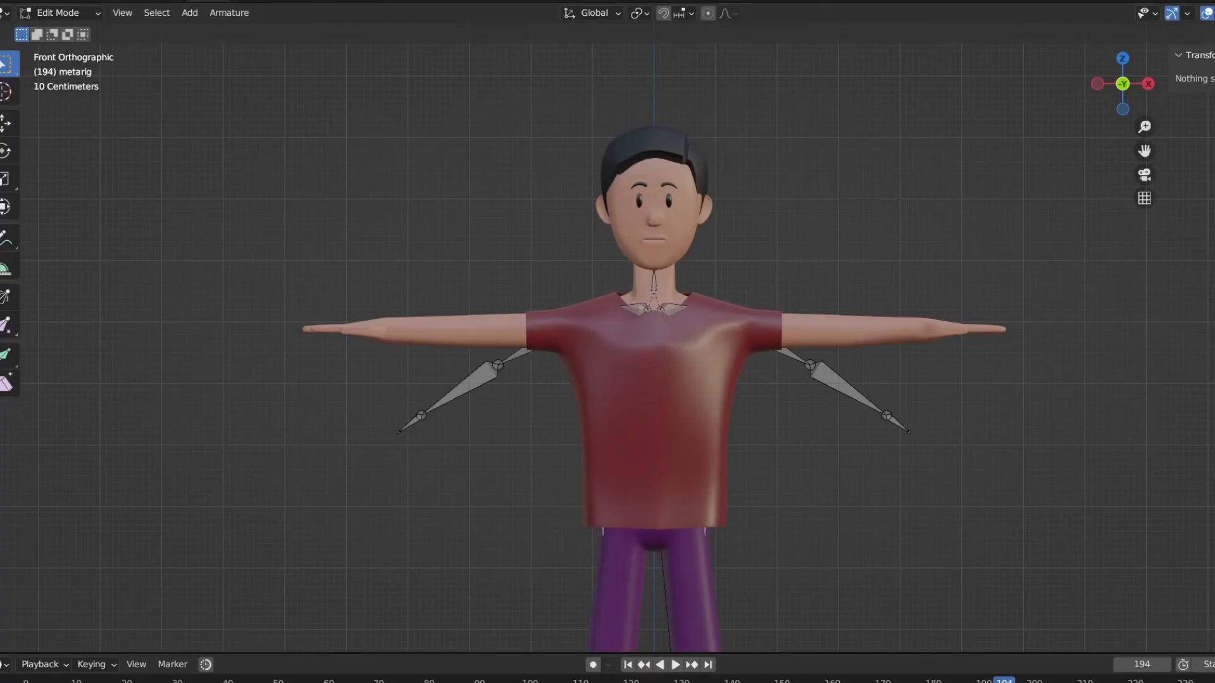
Select the metarig's left forearm and hand bones and rotate them until they are nearly horizontal.
click(820, 376)
drag(796, 355, 933, 459)
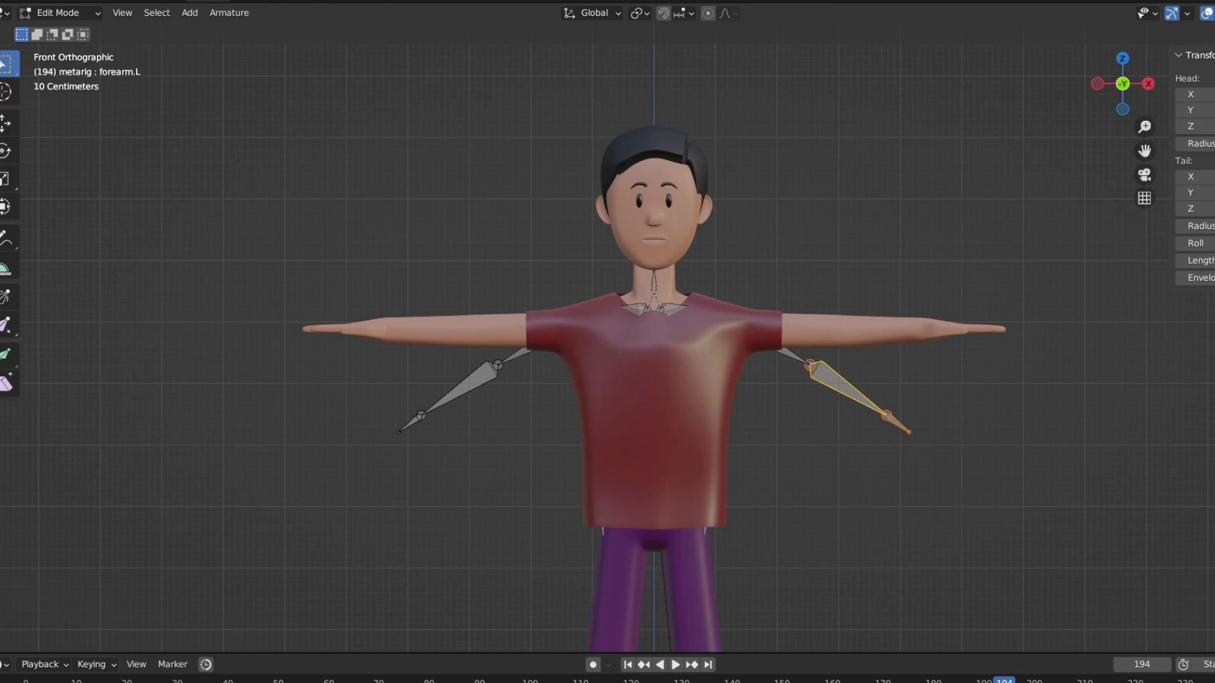
key(r)
click(1089, 389)
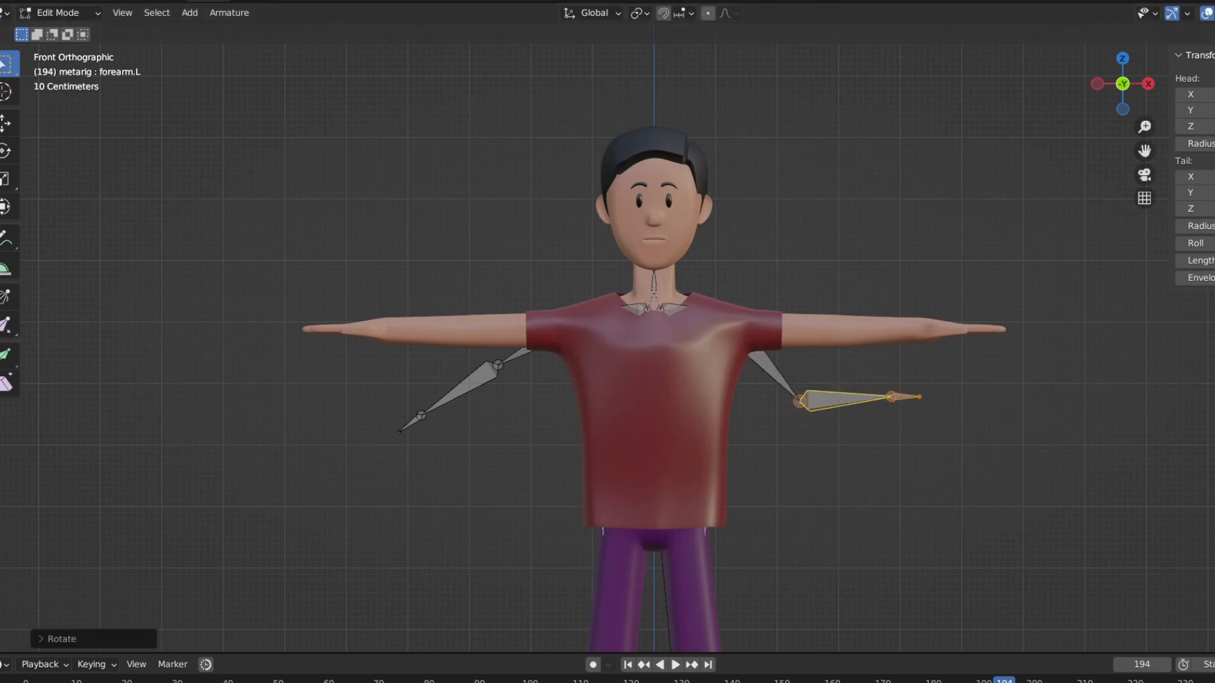
Turn on X-ray display and move and rotate the left forearm and hand bones onto the character's outstretched arm.
click(1214, 12)
key(g)
click(965, 356)
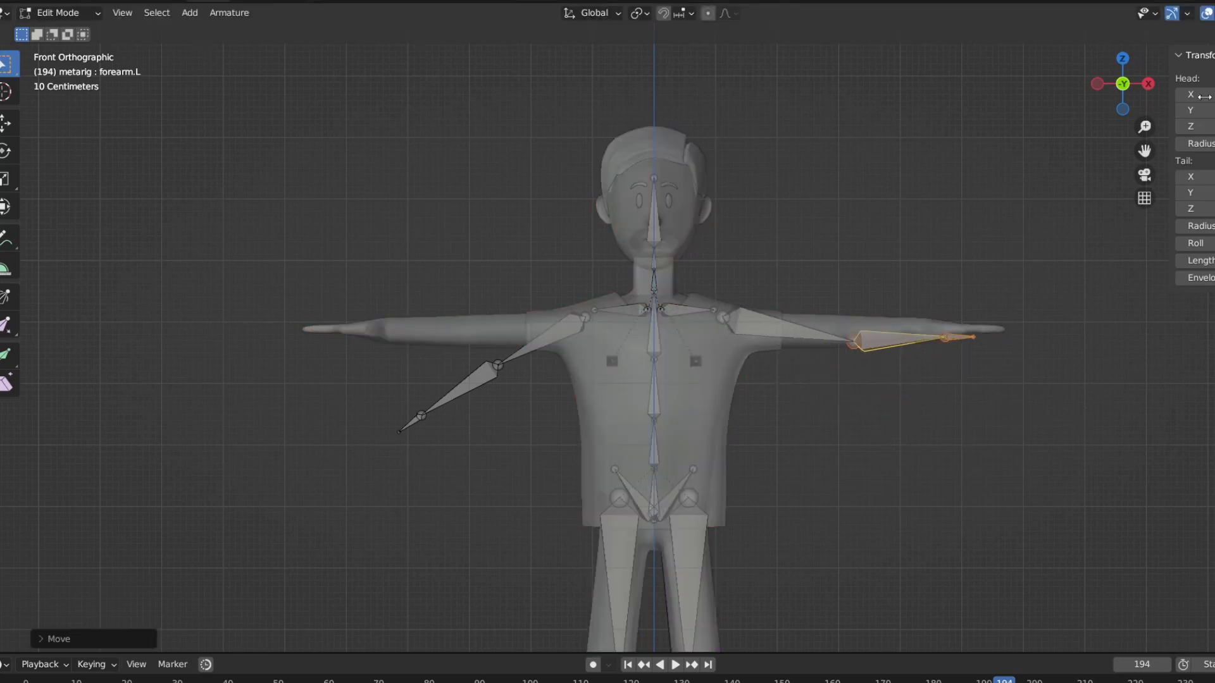
key(g)
key(r)
click(1023, 459)
Nudge the torso control of RIG-Sky and keyframe Location, Rotation & Scale for all controls at frame 1.
key(g)
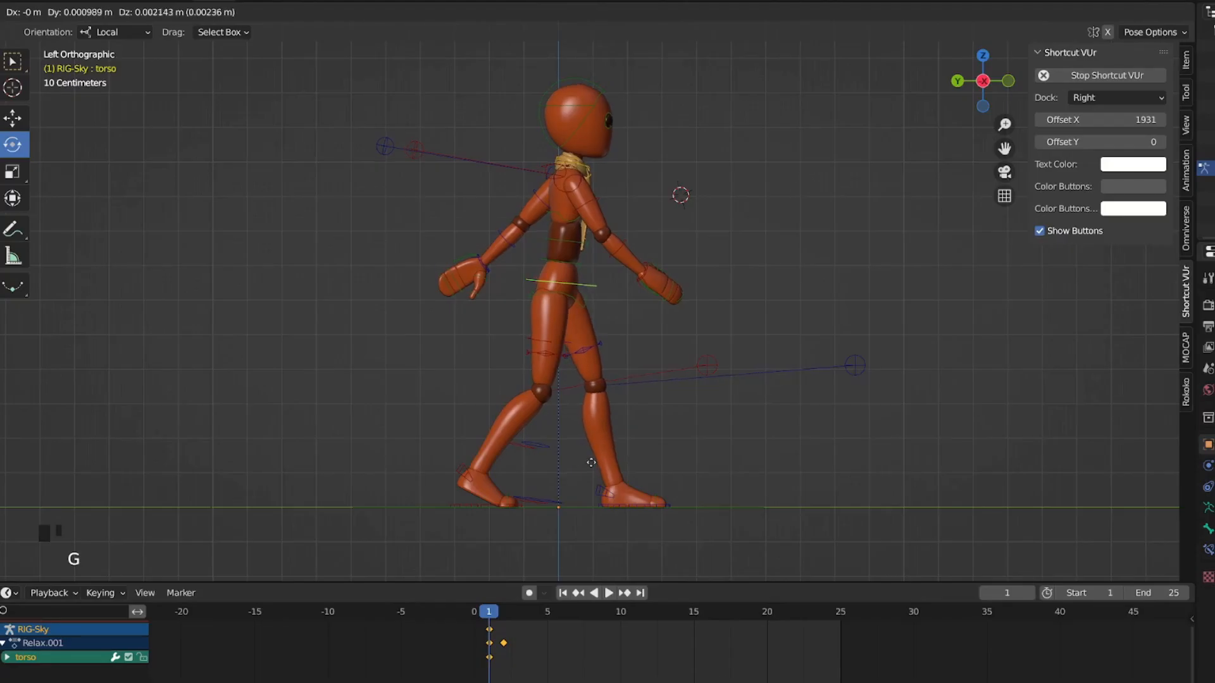
click(611, 455)
key(a)
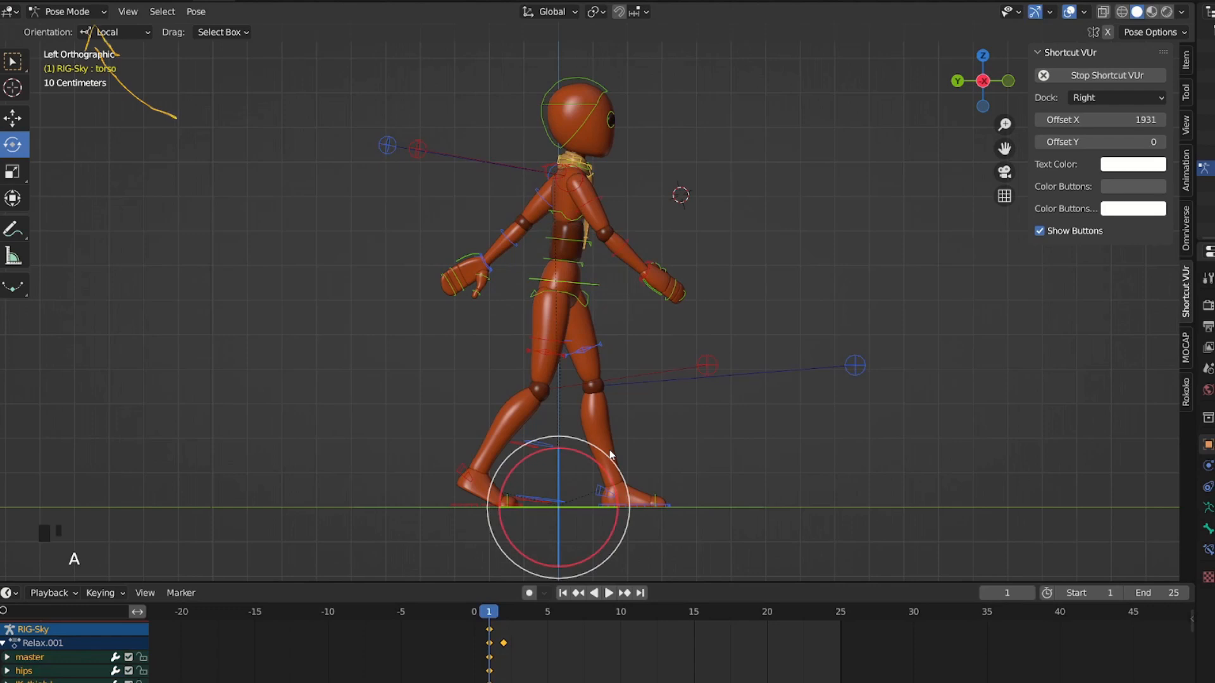
key(i)
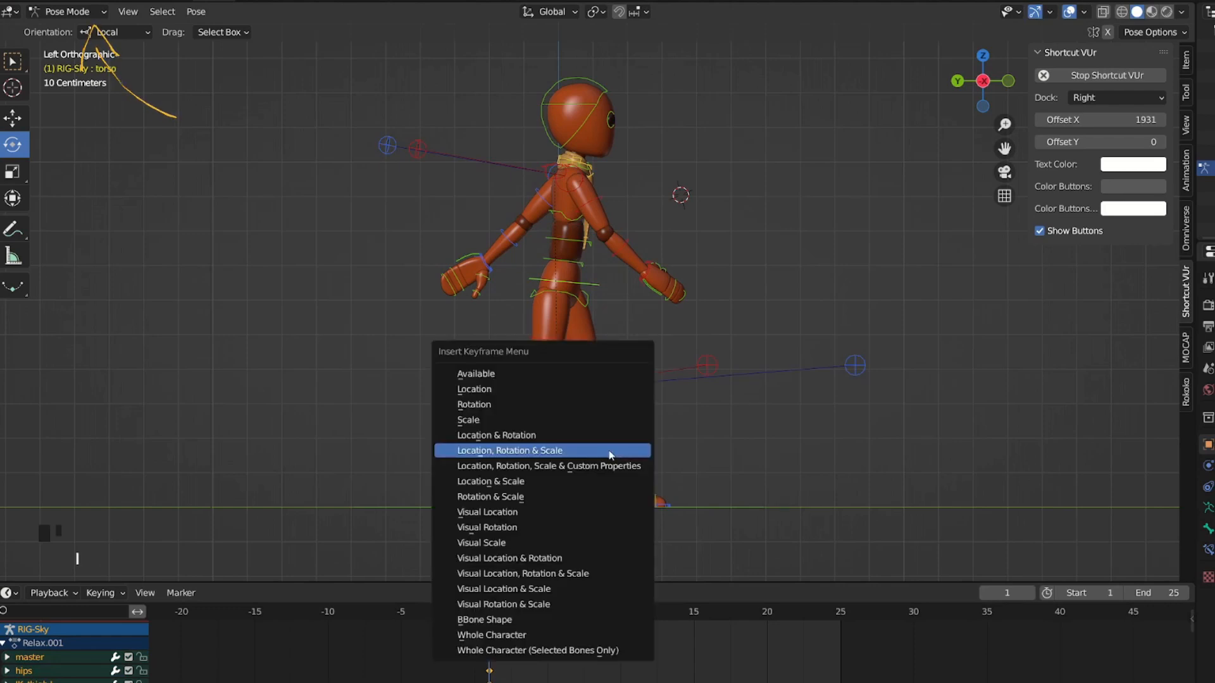
click(611, 451)
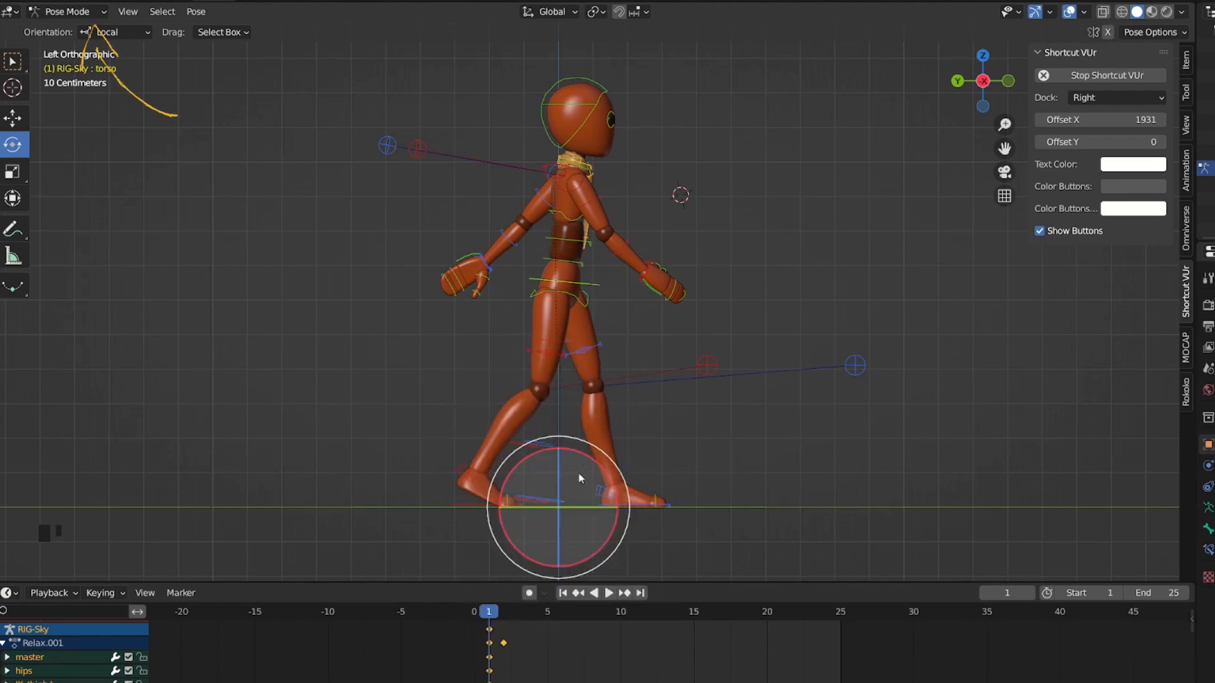
Select the left FK hand control of RIG-Sky and rotate it slightly.
click(484, 278)
click(488, 266)
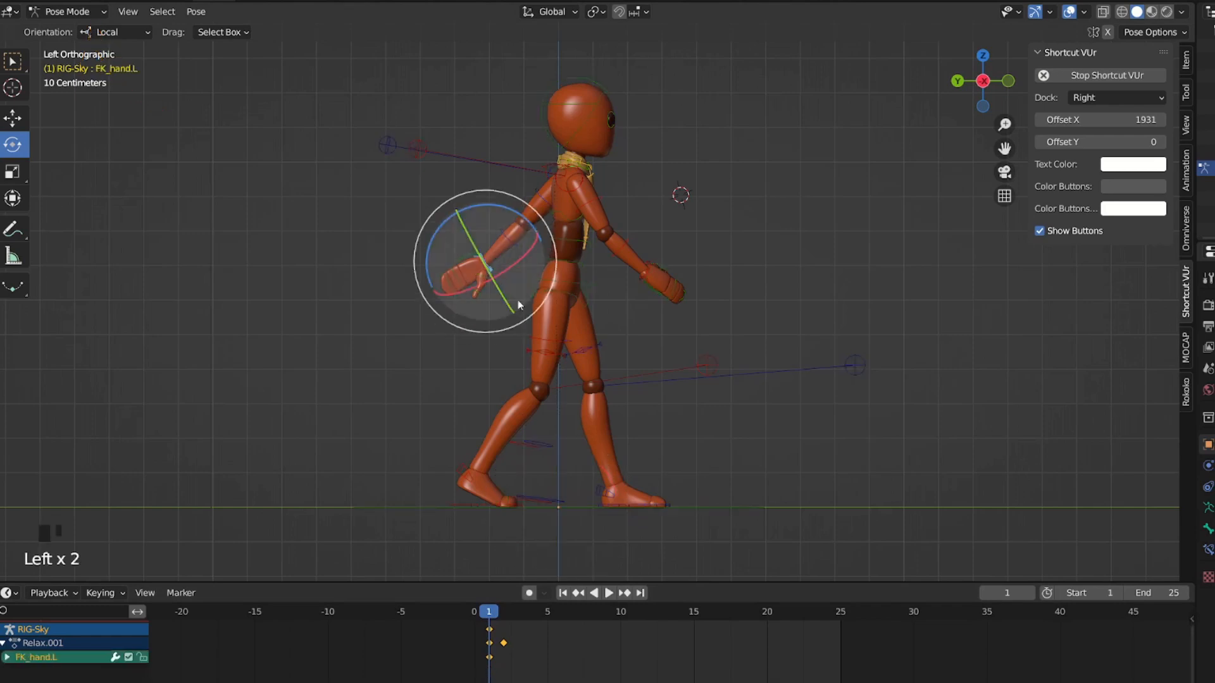
key(r)
click(524, 301)
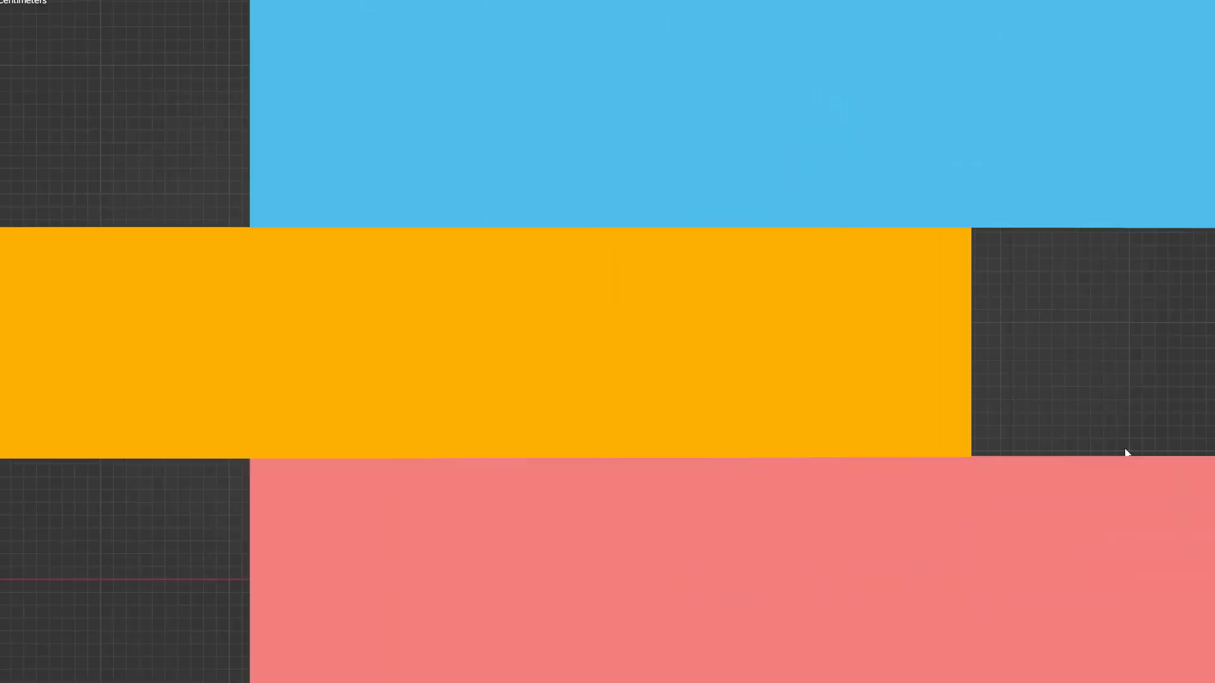
Show the two bone chains in front view, select all bones and switch the armature to Pose Mode.
scroll(1125, 448, up, 1)
middle_drag(1125, 448, 554, 249)
key(KP_1)
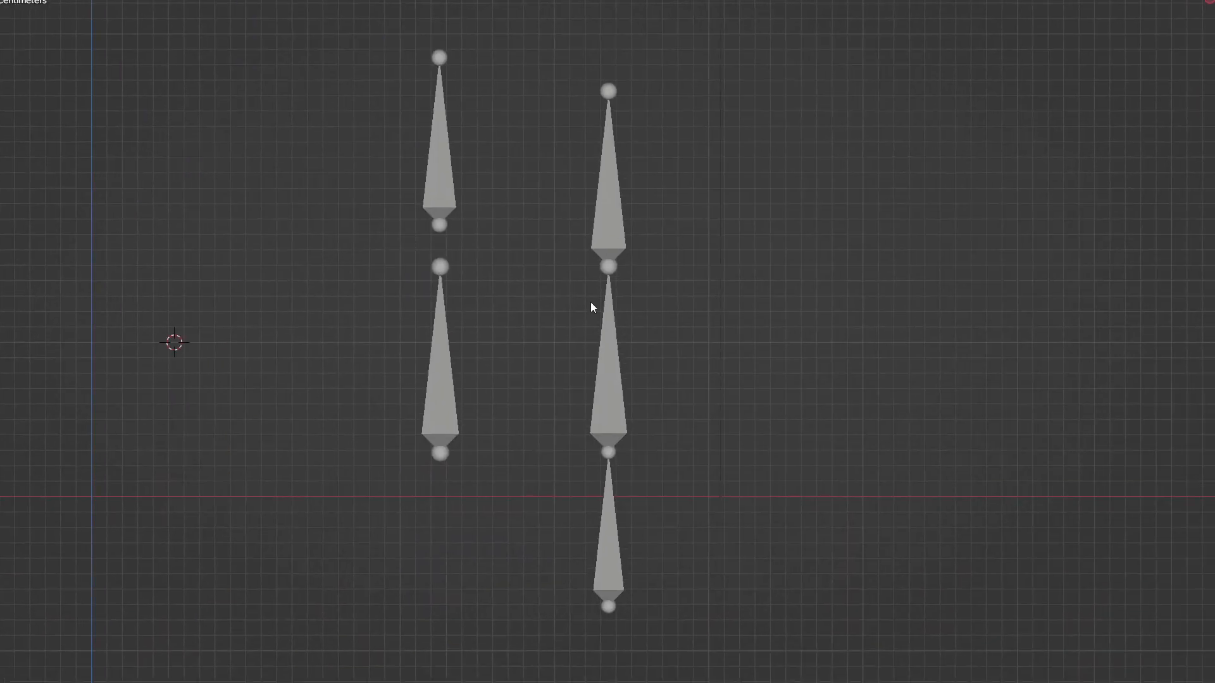
shift+middle_drag(617, 334, 686, 358)
key(a)
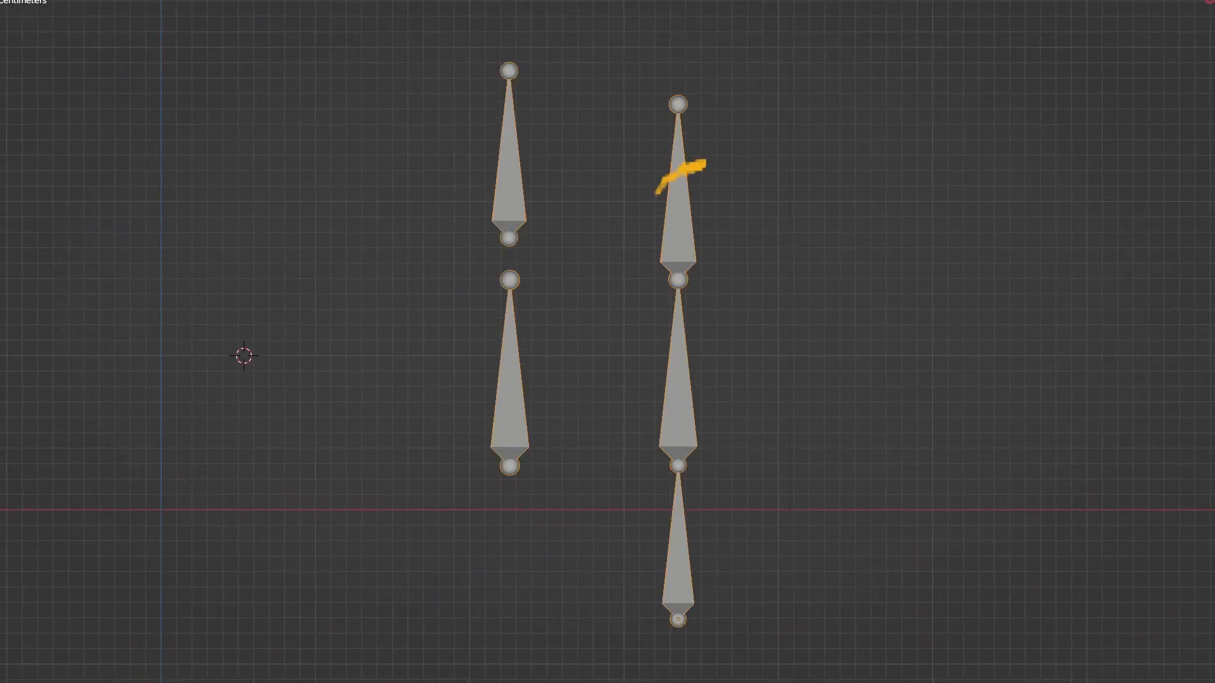
key(ctrl+Tab)
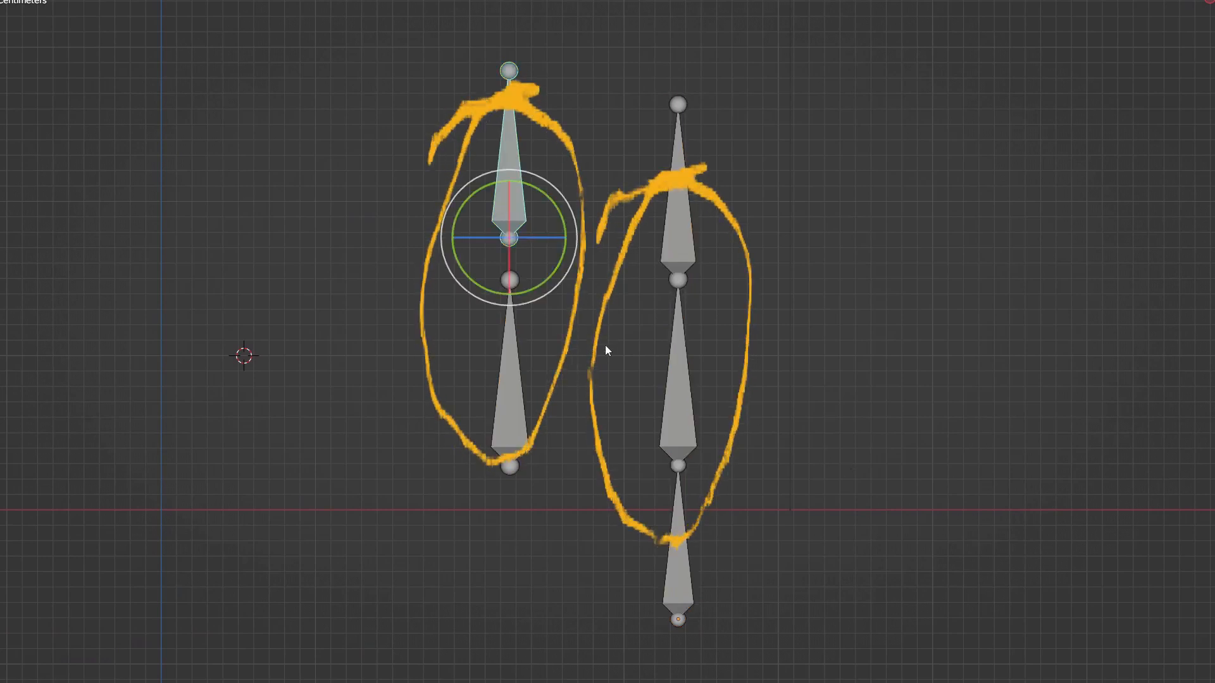
Move the lower bone of the disconnected pair slightly up and to the left.
click(523, 437)
key(g)
click(636, 405)
click(696, 421)
Try moving, rotating and scaling the upper bone of the disconnected pair, cancelling each transform.
click(510, 194)
key(g)
key(Escape)
key(r)
key(Escape)
key(s)
key(Escape)
Try rotating and scaling the middle bone of the connected chain, cancelling both transforms.
click(706, 411)
click(697, 407)
key(r)
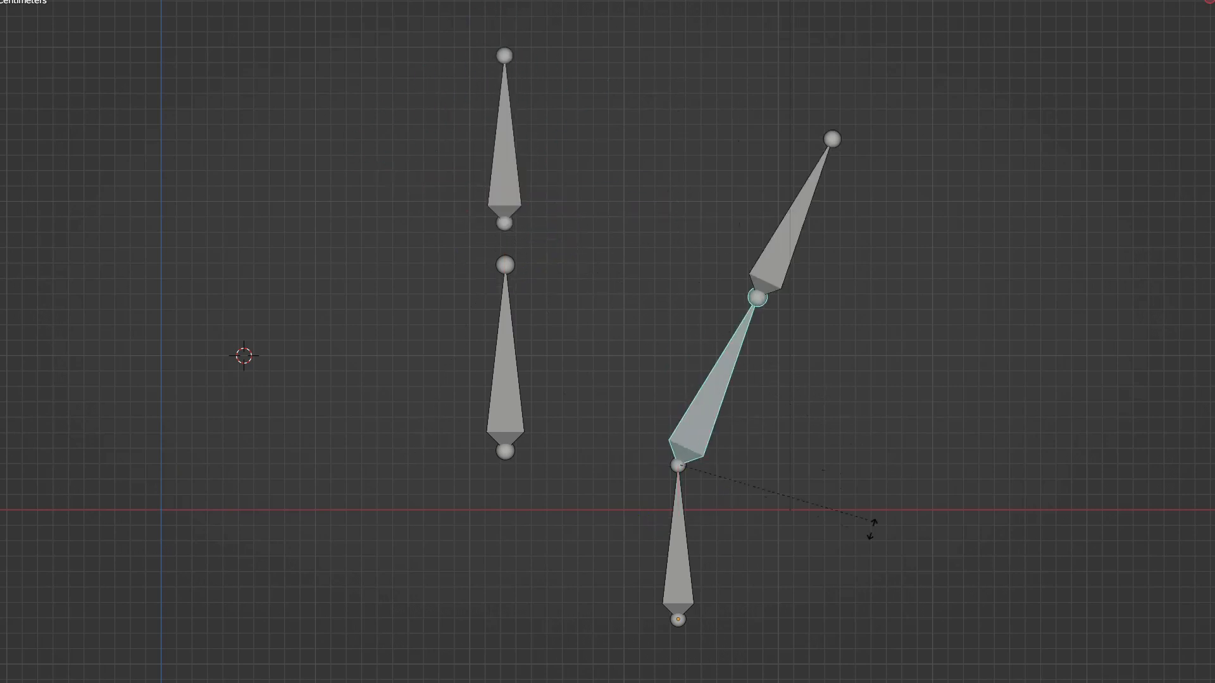
key(Escape)
key(s)
key(Escape)
Rotate the selected bone as a test and undo the rotation.
click(2, 155)
key(r)
key(Return)
key(r)
key(Escape)
key(ctrl+z)
key(r)
right_click(730, 468)
Try rotating the connected chain from its middle bone and from its base bone, cancelling both rotations.
click(683, 424)
key(r)
right_click(789, 498)
click(681, 538)
key(r)
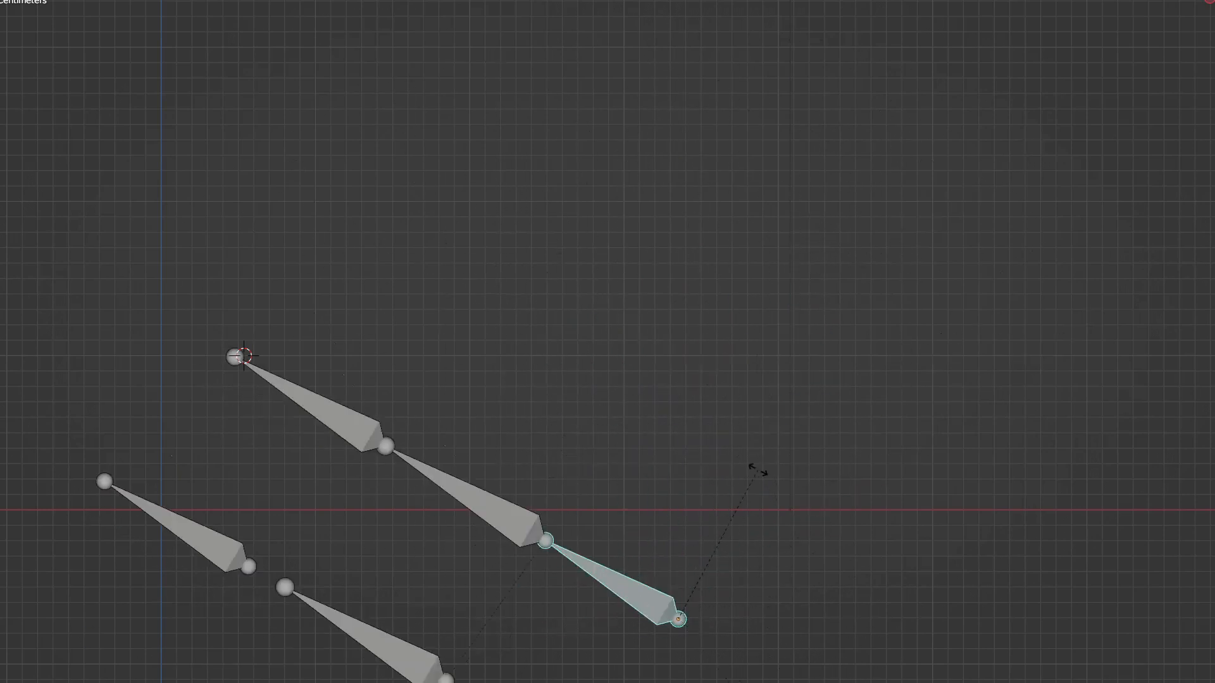
right_click(758, 471)
mouse_move(448, 434)
mouse_down()
mouse_move(743, 529)
mouse_move(715, 483)
mouse_move(510, 507)
mouse_up()
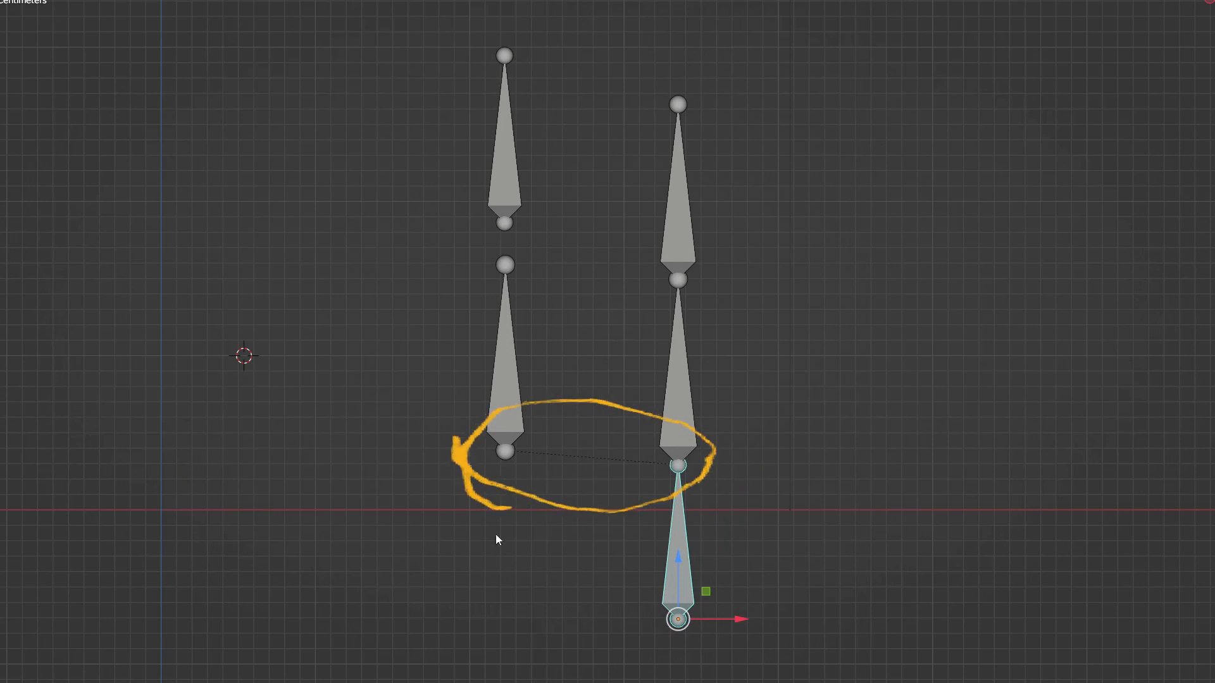
key(s)
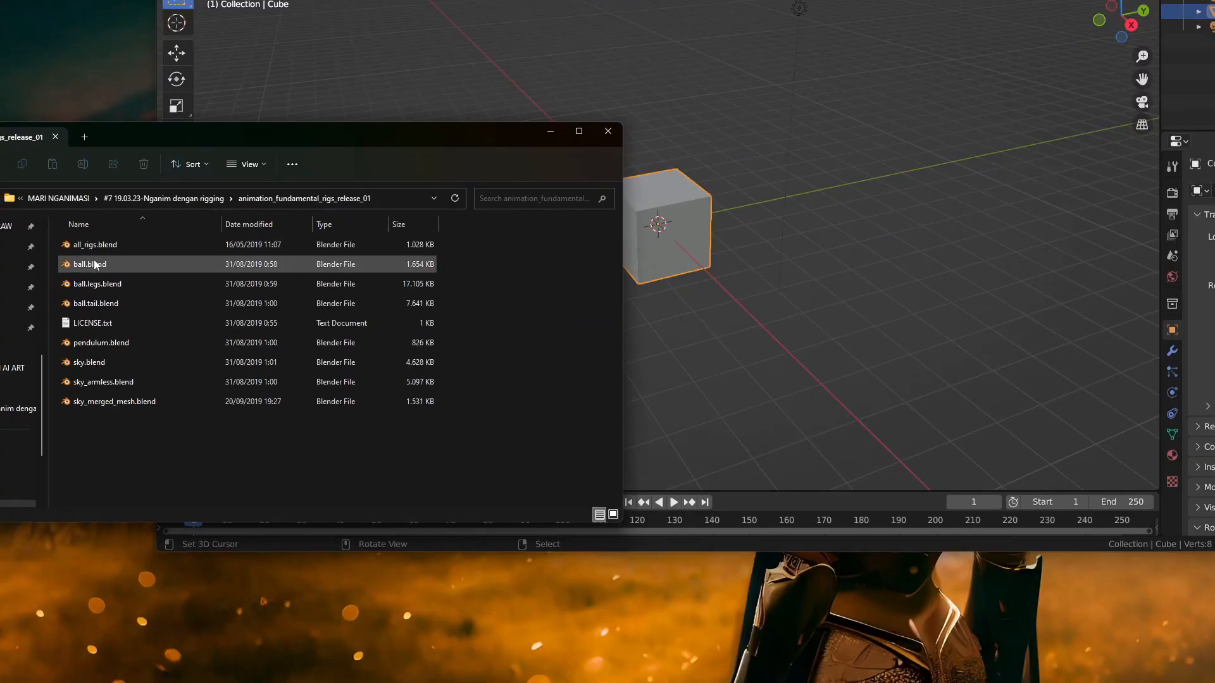
Open ball.blend from the animation_fundamental_rigs_release_01 folder and switch the ball rig to Object Mode.
click(95, 264)
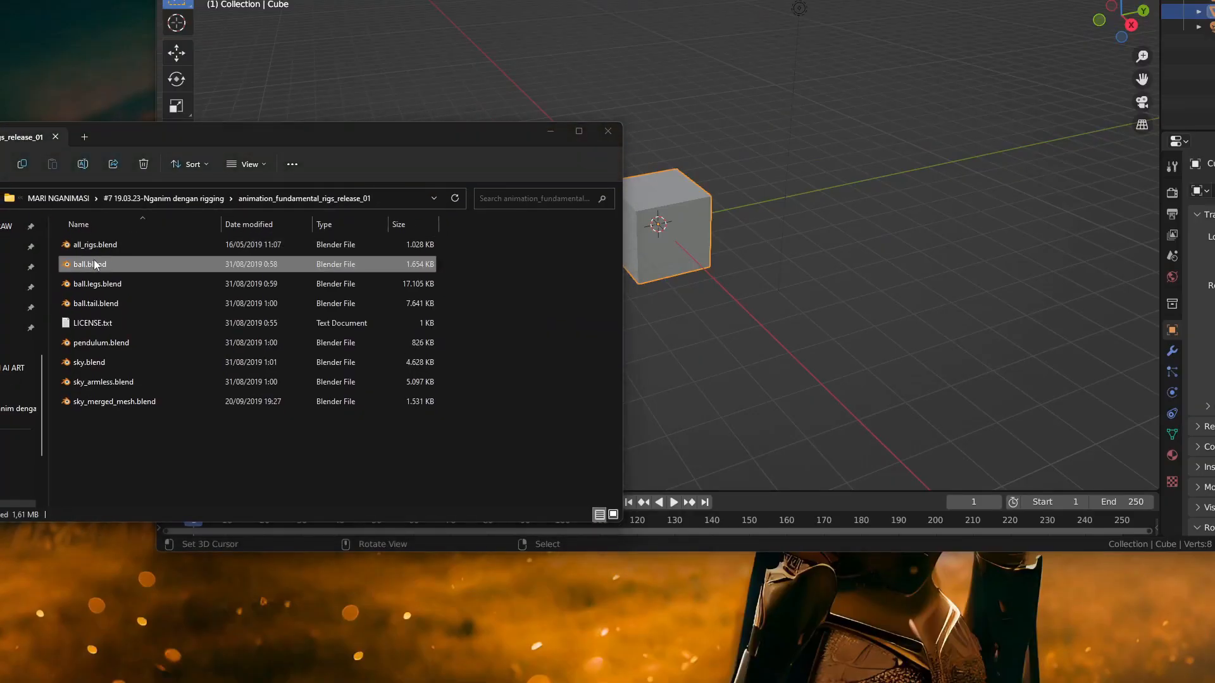
double_click(95, 265)
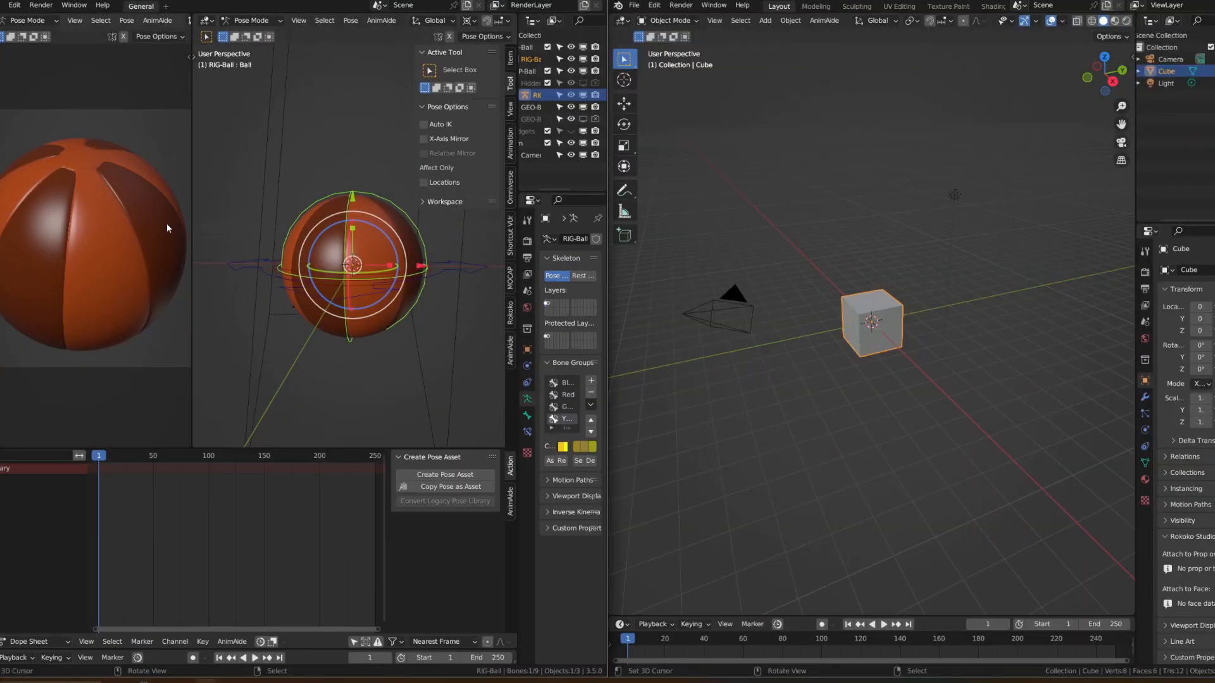
key(alt+a)
click(243, 20)
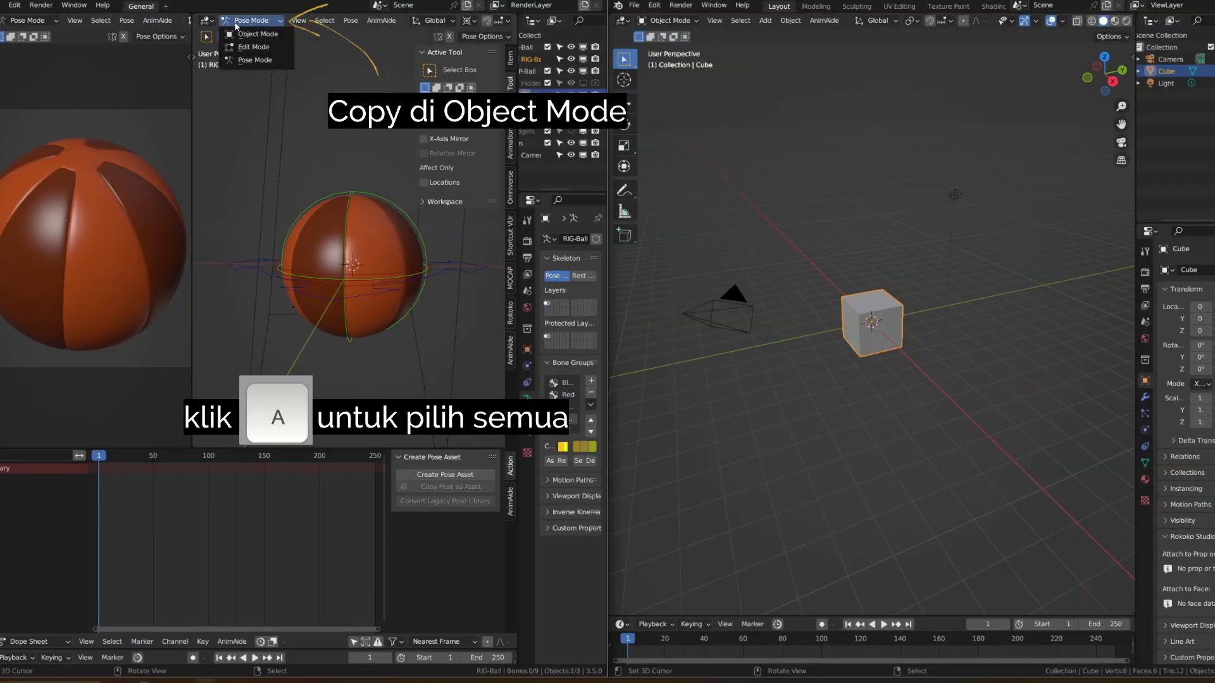
click(257, 33)
Select every object in the ball rig scene and copy them.
key(alt+a)
key(a)
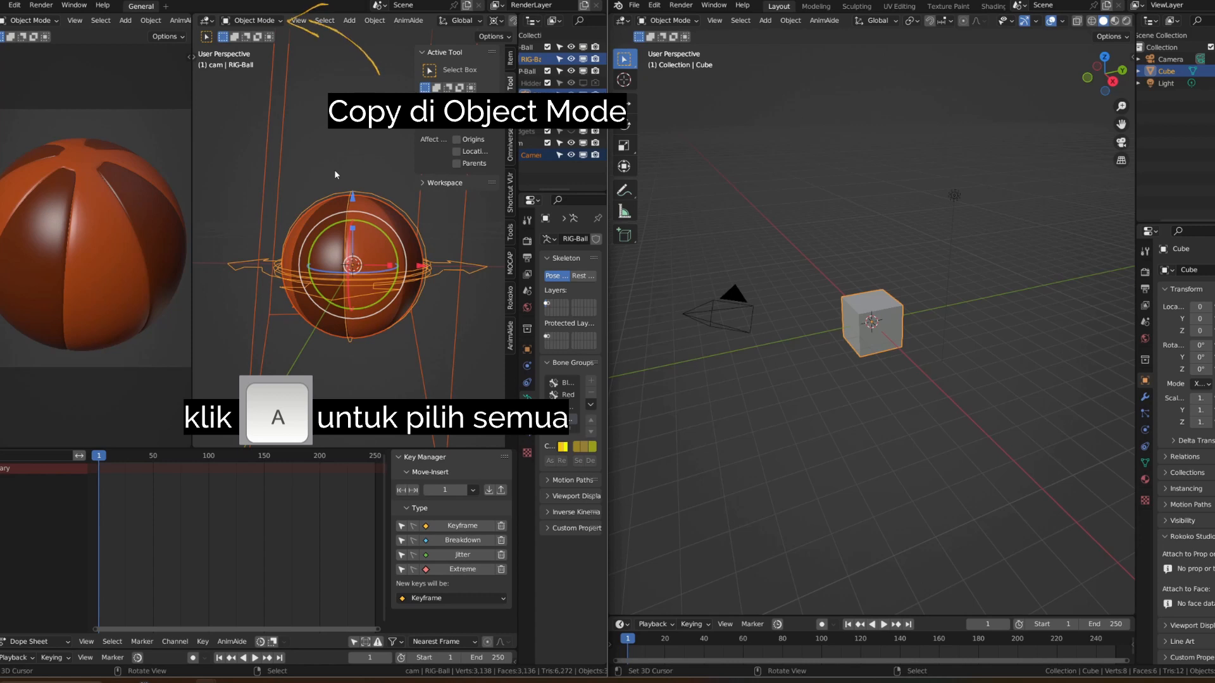
right_click(334, 169)
click(278, 200)
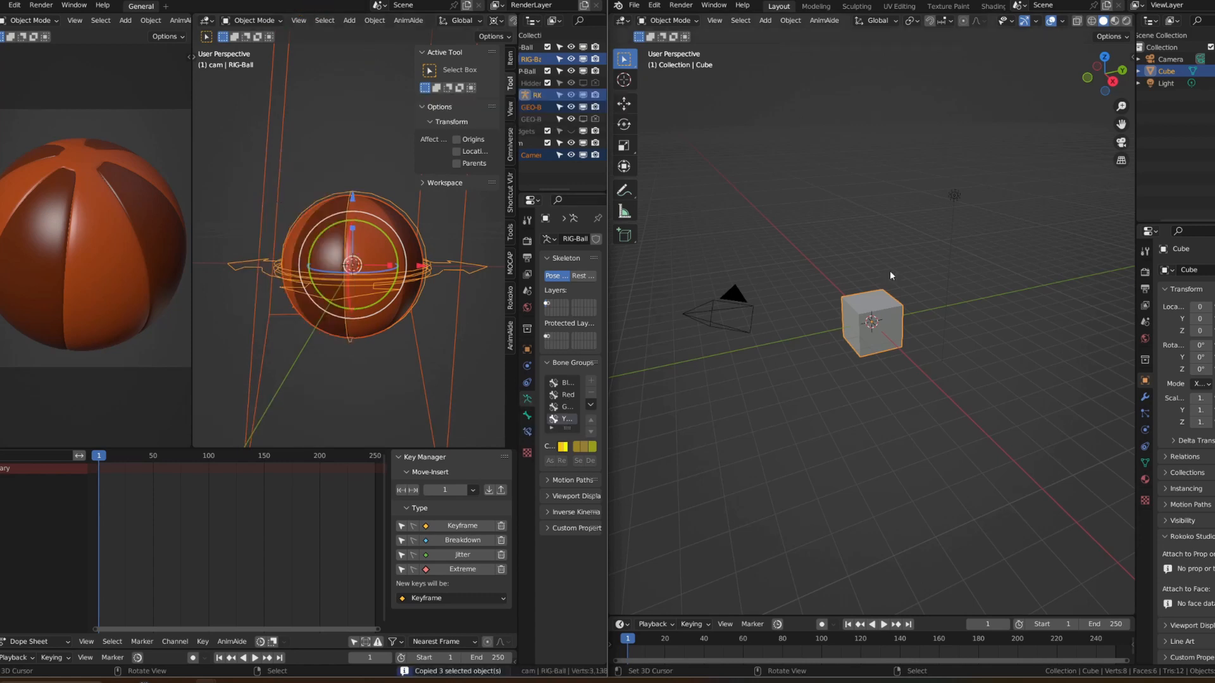
Paste the copied ball rig into the new Blender scene and delete the default cube covering it.
right_click(818, 314)
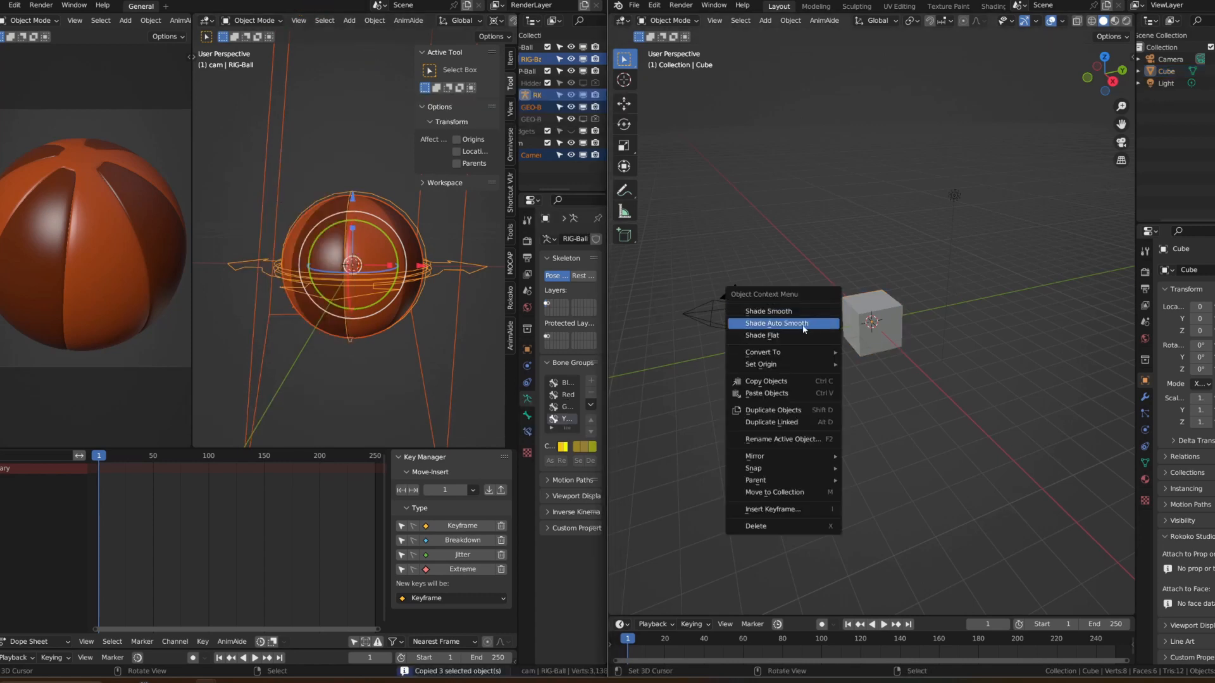
click(772, 393)
scroll(898, 292, up, 2)
click(899, 293)
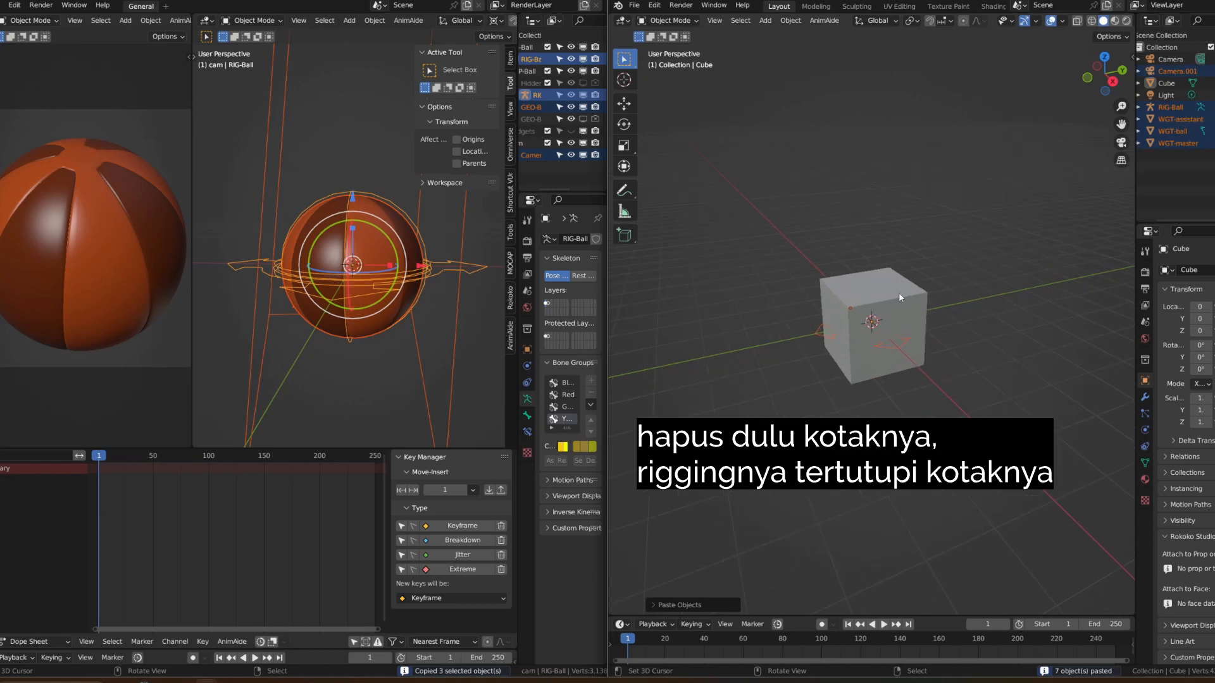
key(Delete)
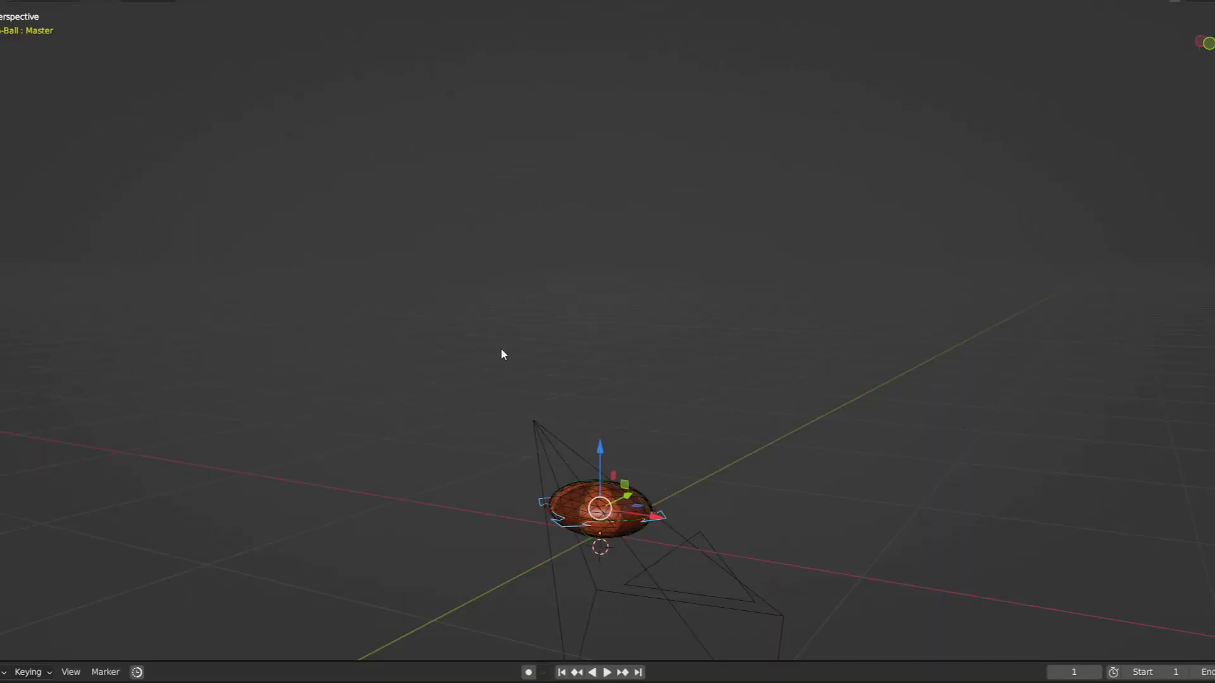
key(space)
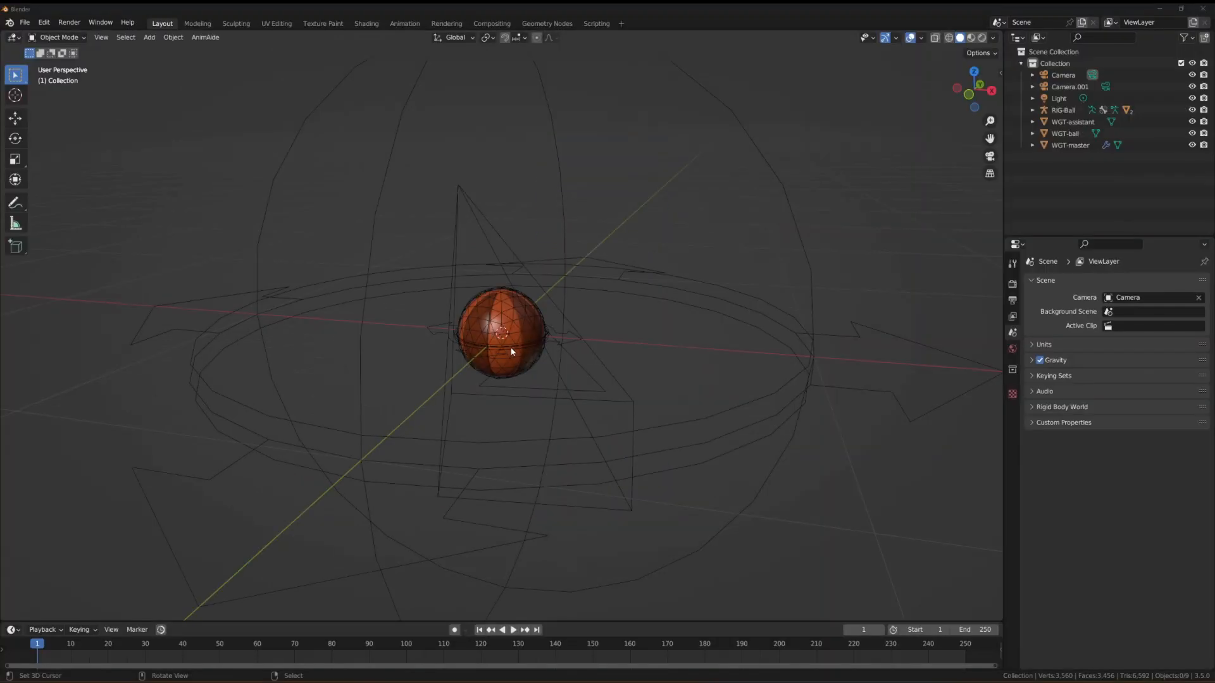
Select RIG-Ball and switch it to Pose Mode.
click(512, 352)
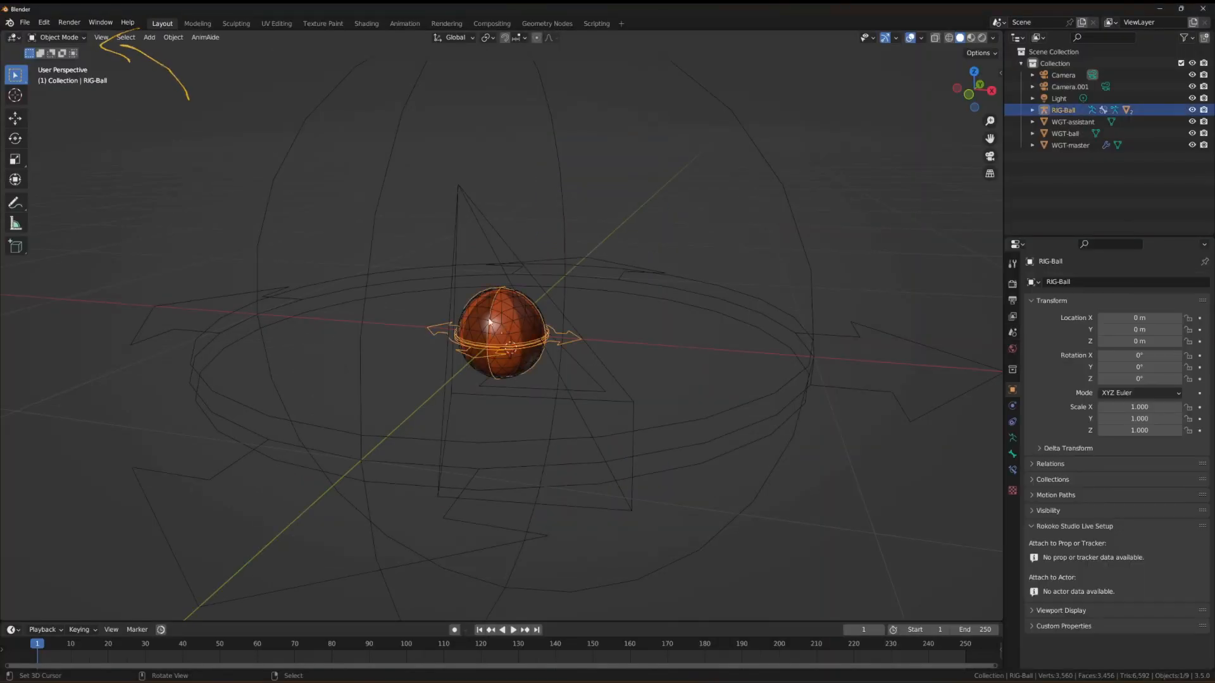
click(59, 38)
click(61, 77)
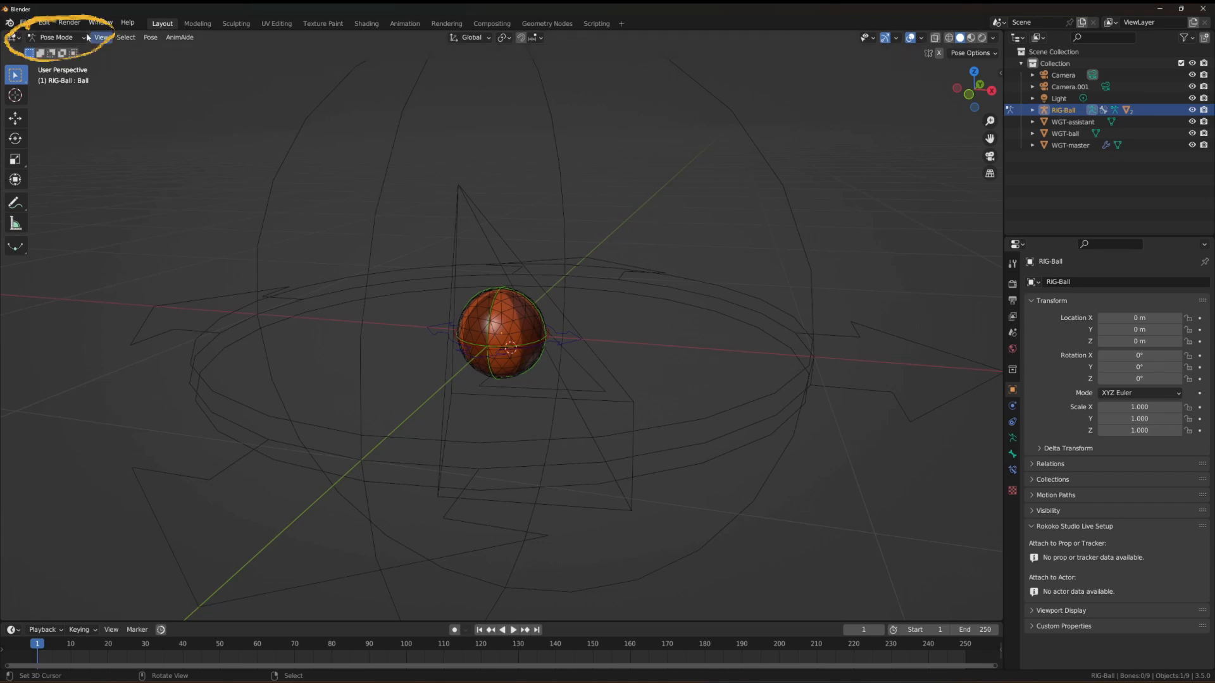
Select the ball rig's control shapes one after another, ending with the blue Master control.
scroll(519, 357, up, 2)
middle_drag(508, 356, 568, 365)
scroll(485, 356, up, 2)
click(624, 338)
click(604, 323)
click(645, 346)
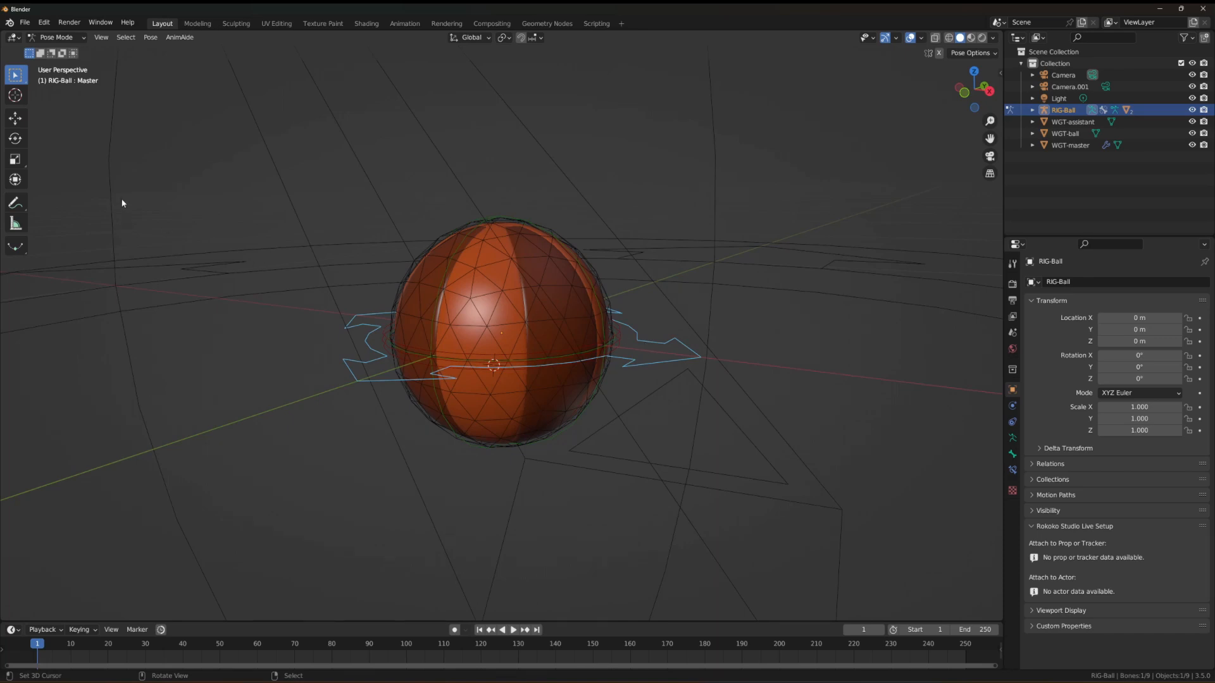
Try rotating the green Ball control and the blue Master control, reverting each rotation.
right_click(435, 312)
key(r)
click(562, 341)
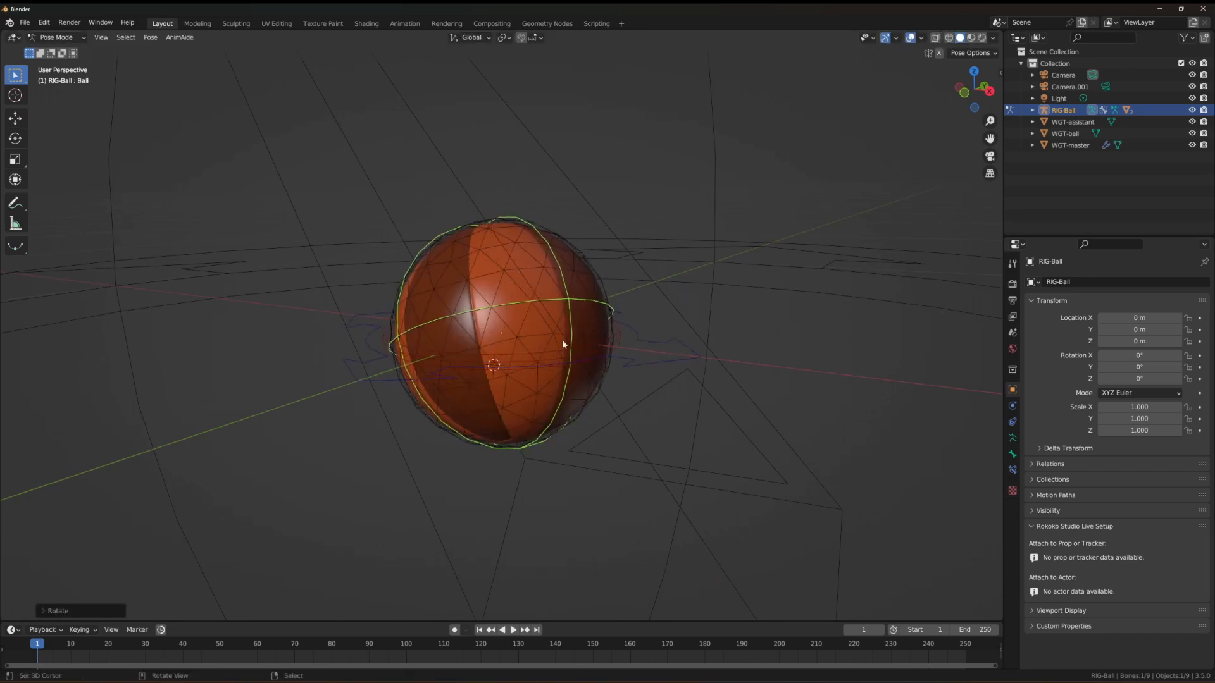
key(ctrl+z)
right_click(618, 333)
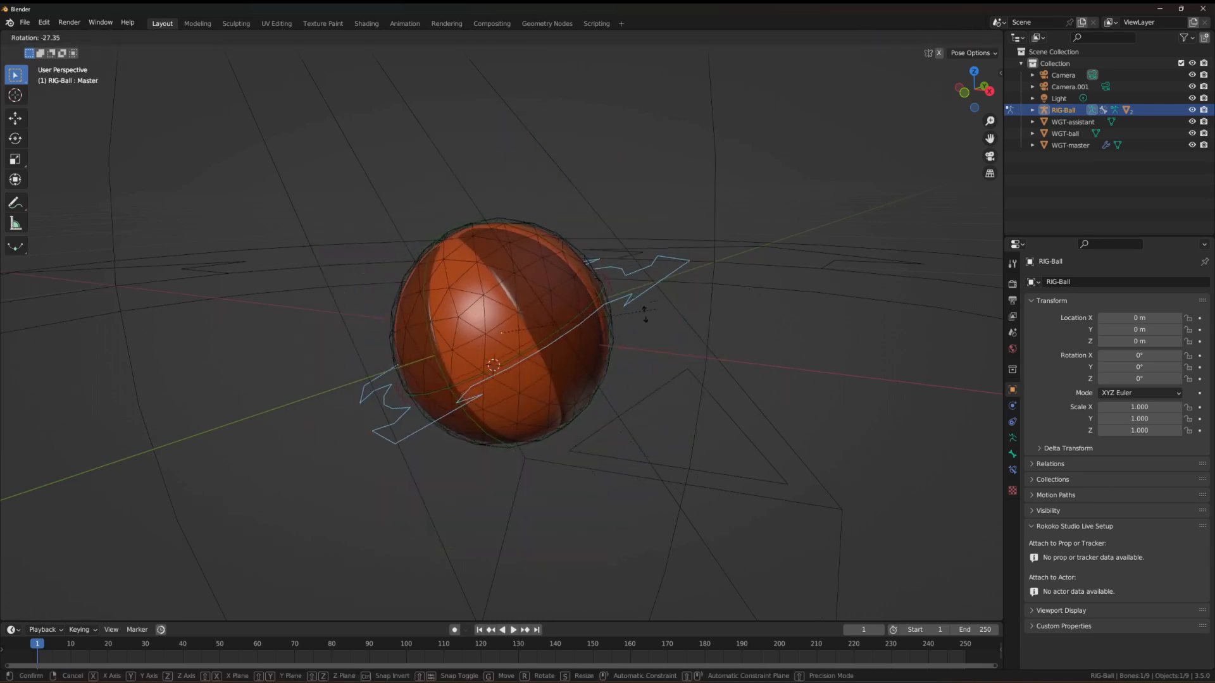
Try moving the ball by its blue Master control with the Move tool.
click(19, 117)
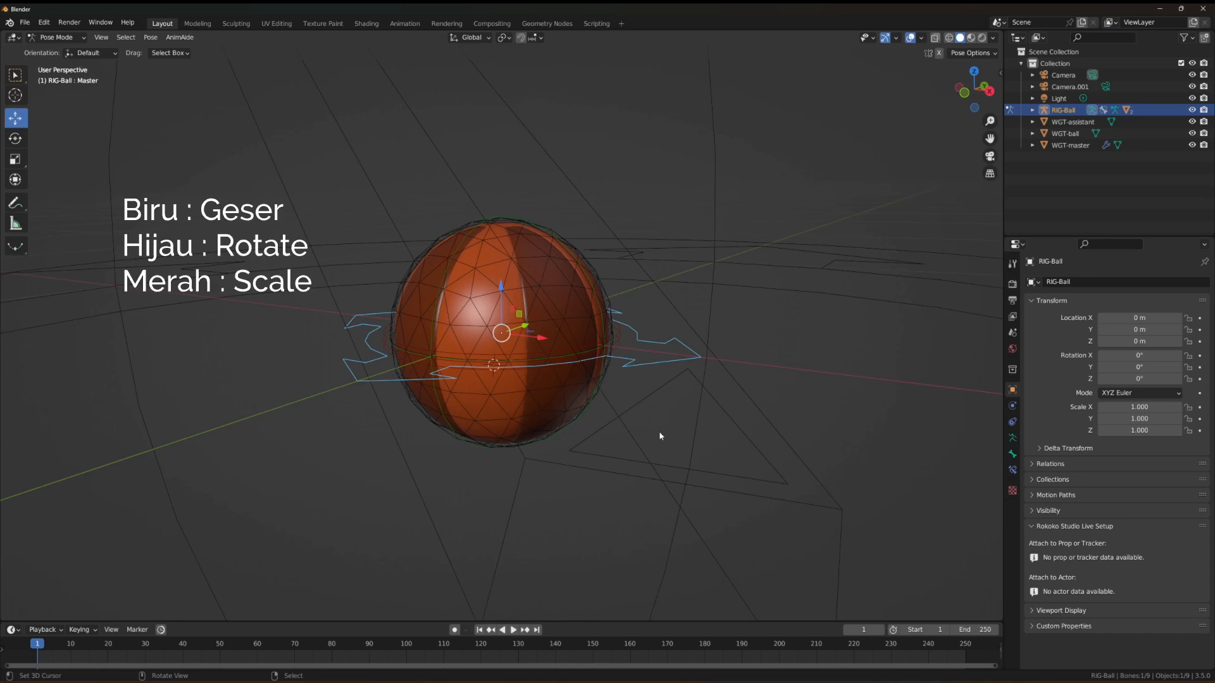
middle_drag(536, 342, 526, 374)
drag(536, 352, 573, 397)
key(ctrl+z)
middle_drag(523, 290, 521, 267)
mouse_move(503, 282)
mouse_down()
mouse_move(509, 300)
mouse_move(515, 283)
mouse_up()
Select the red Assistant control and try rotating it with the Rotate tool.
click(595, 326)
click(17, 141)
drag(501, 333, 601, 332)
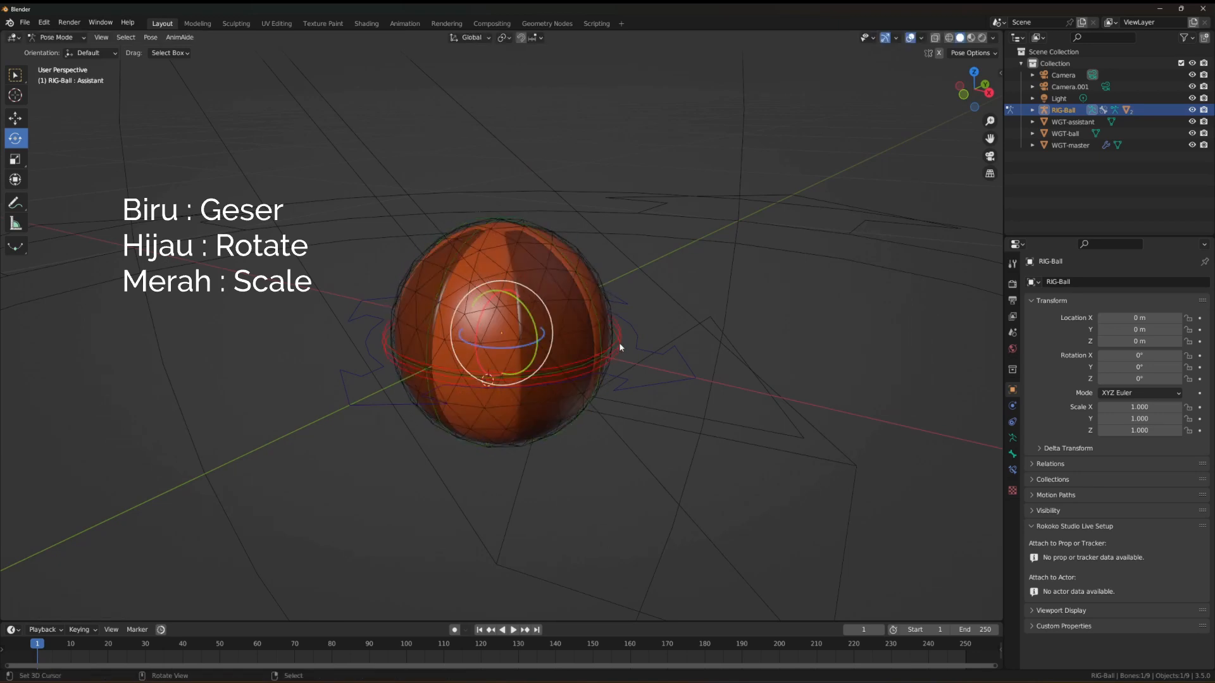
drag(539, 347, 496, 269)
middle_drag(518, 286, 575, 272)
Try scaling the ball along its vertical axis with the Scale tool and undo the change.
drag(501, 289, 502, 304)
middle_drag(503, 303, 563, 320)
key(ctrl+z)
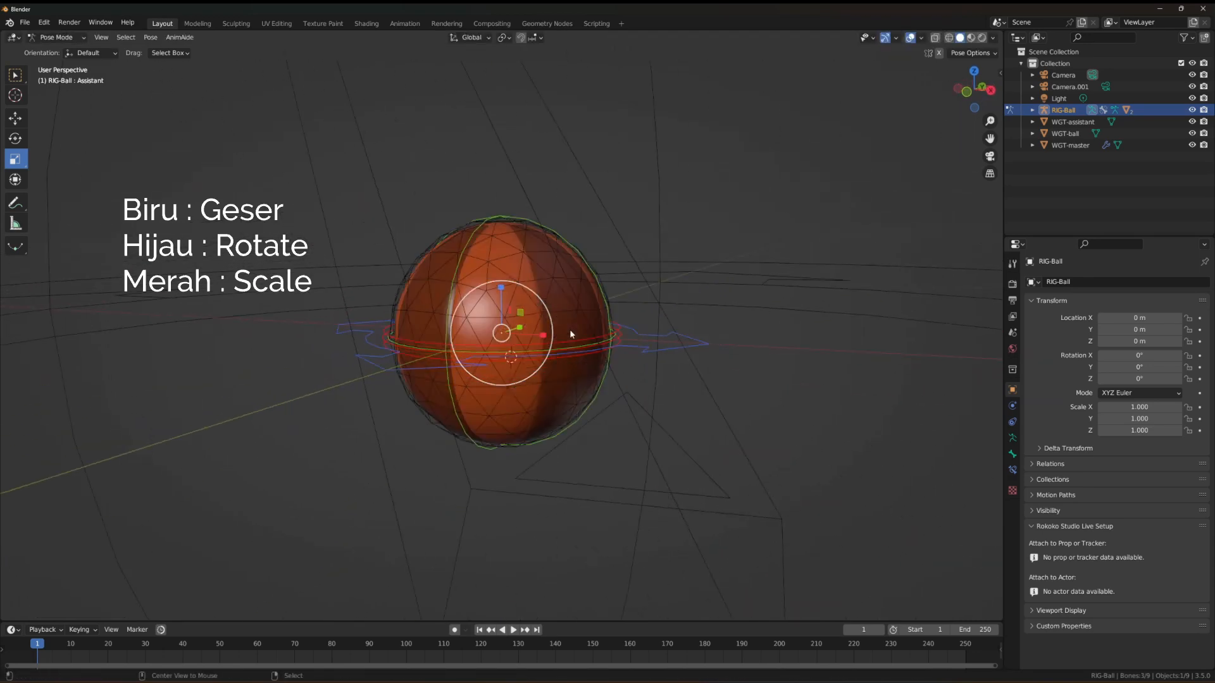
Select the ball's Master control and align the view to Front Orthographic, with room around the ball.
click(967, 91)
scroll(545, 308, down, 6)
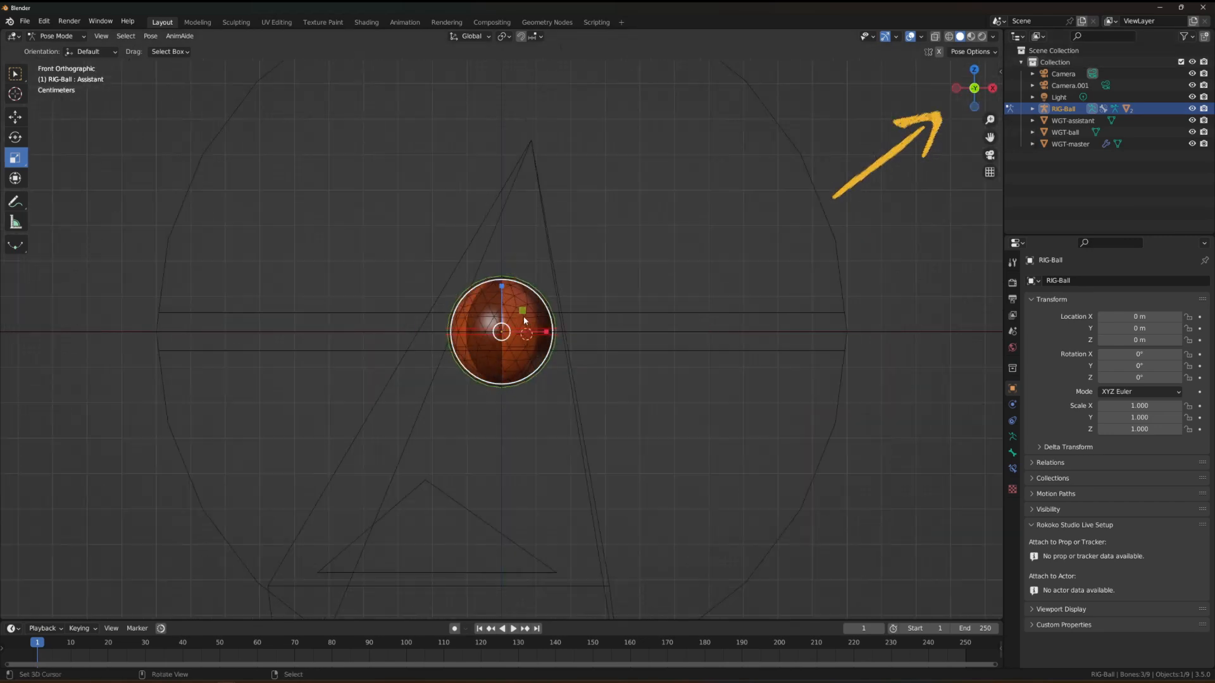
click(575, 322)
middle_drag(575, 322, 549, 335)
click(549, 335)
click(969, 93)
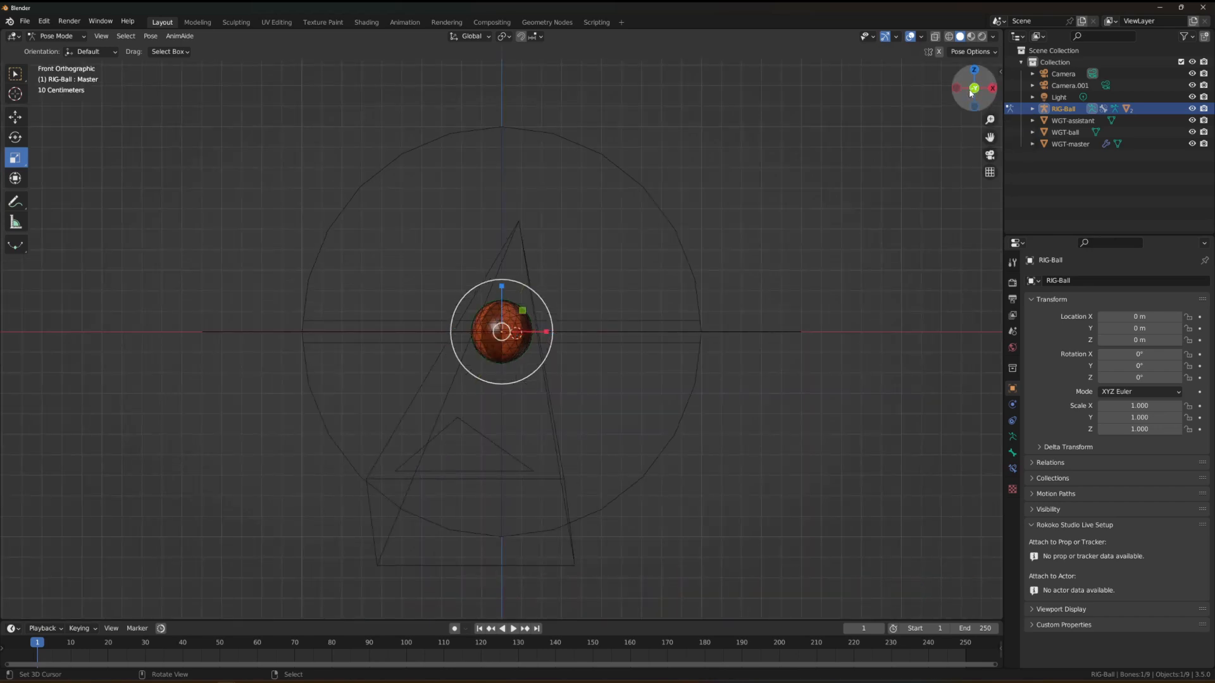
Hide the WGT-assistant, WGT-ball and WGT-master objects, and insert a Location keyframe for the Master control at frame 1.
click(1192, 121)
click(1192, 133)
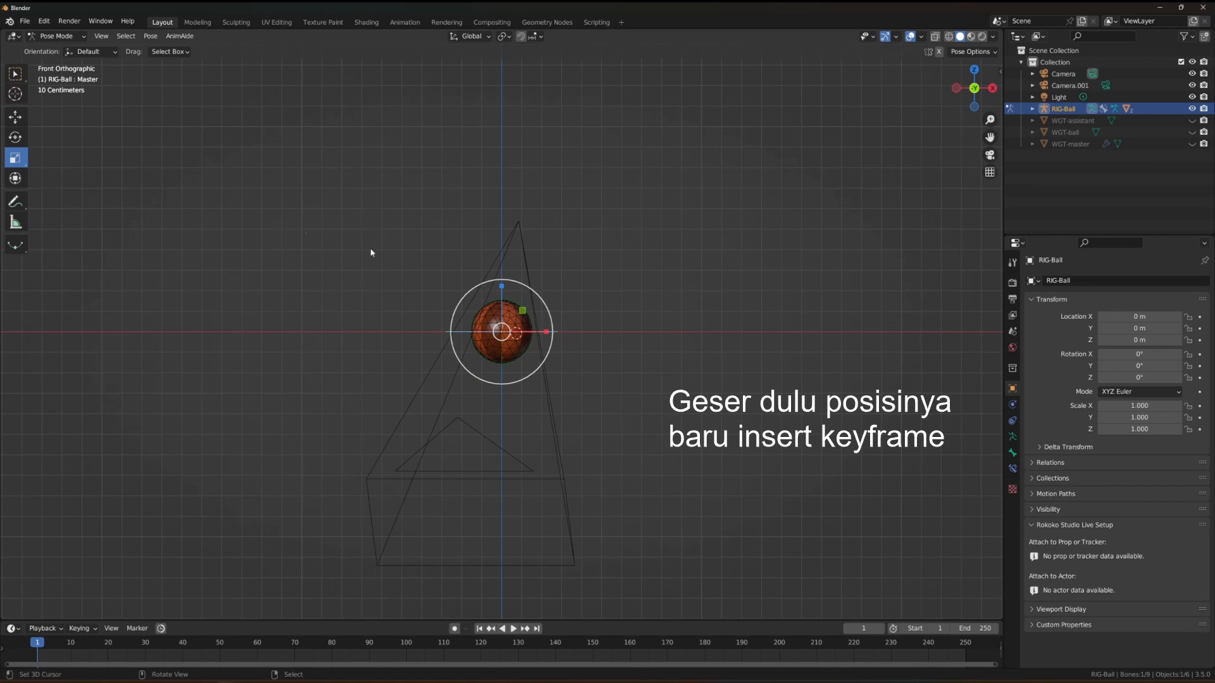
click(17, 117)
key(i)
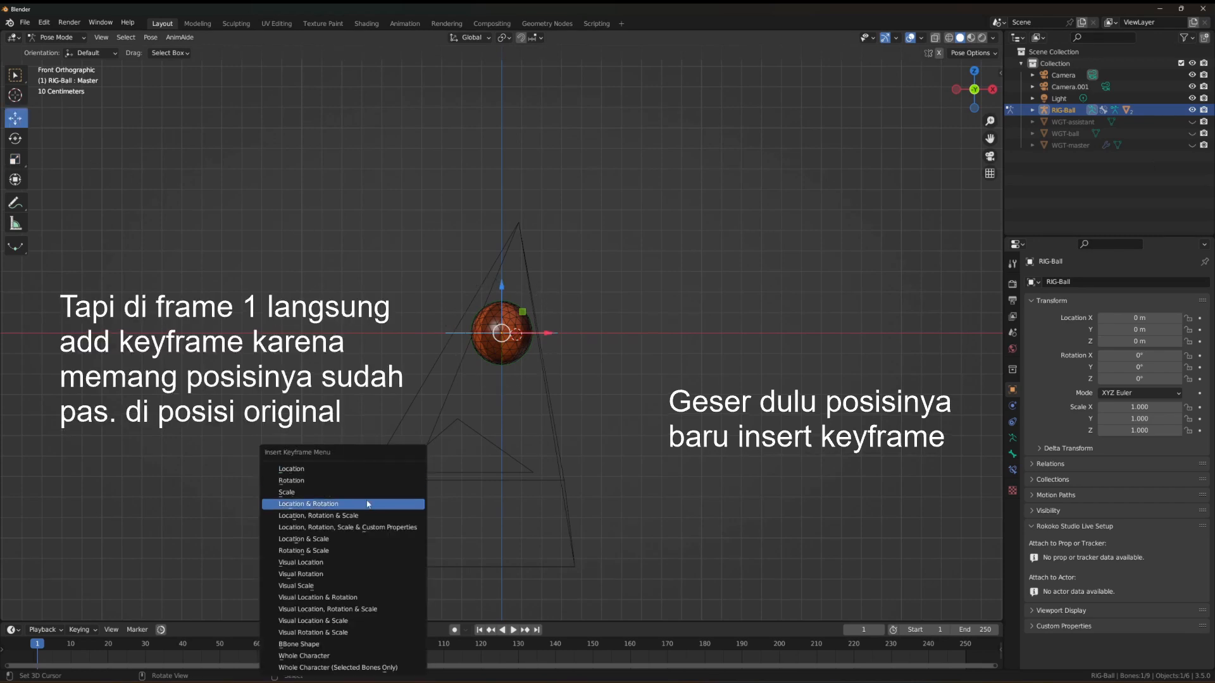
click(321, 471)
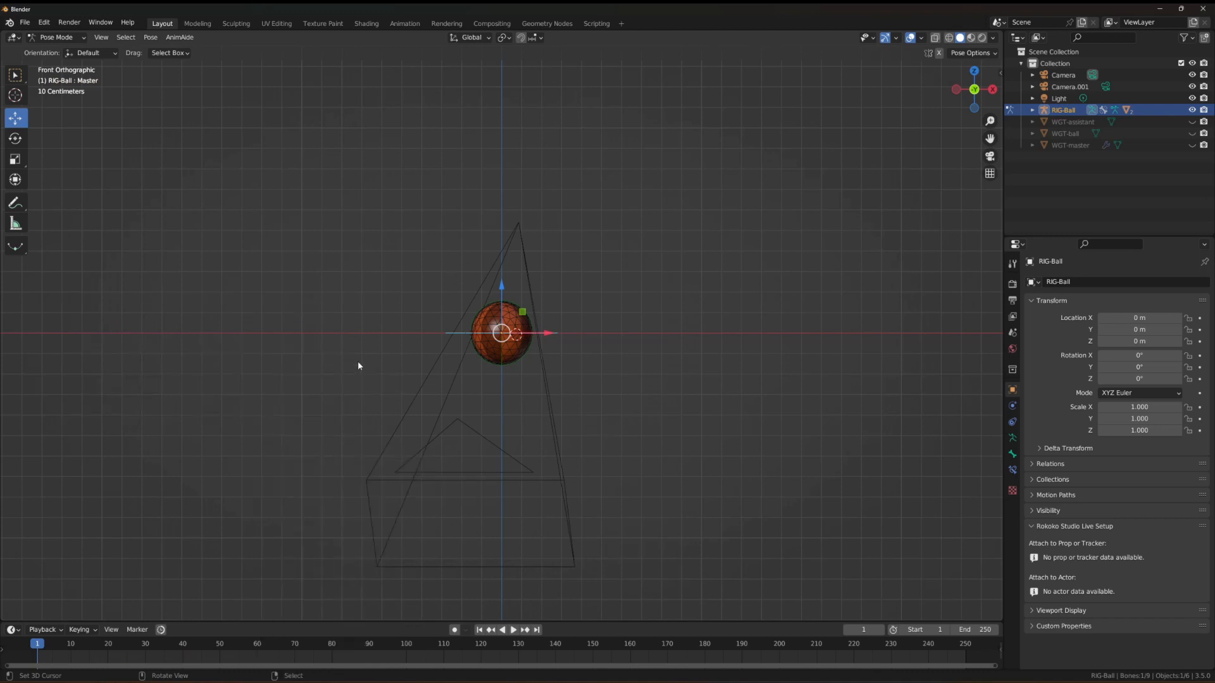
key(i)
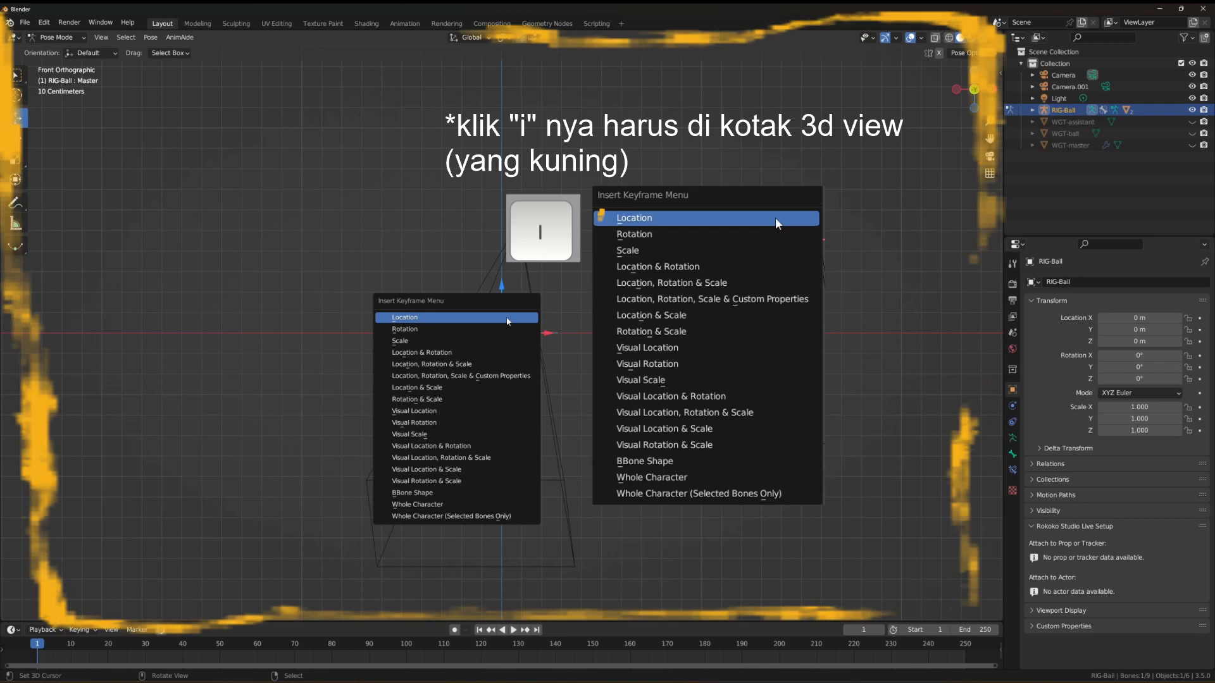
click(508, 319)
At frame 30, raise the Master control straight up to the peak of the bounce and insert a Location keyframe.
click(145, 648)
key(g)
drag(521, 103, 520, 22)
shift+middle_drag(512, 51, 499, 277)
drag(488, 246, 488, 209)
key(i)
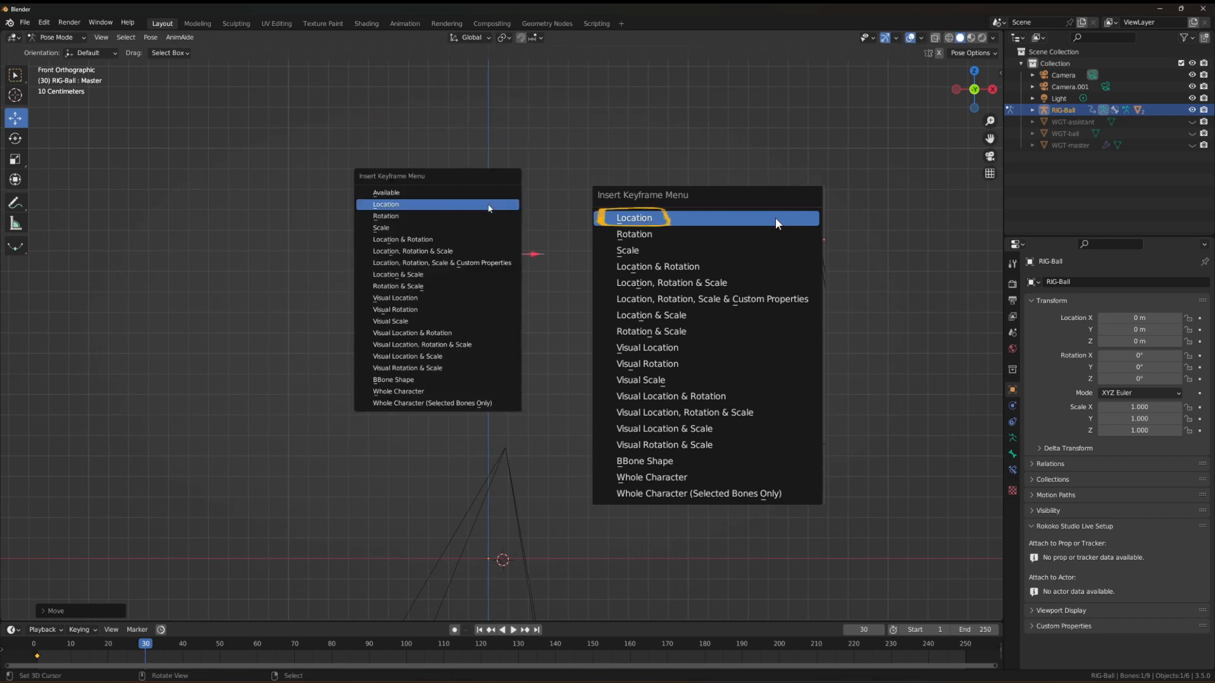
click(488, 208)
At frame 60, move the Master control down along Z to ground level and insert a Location keyframe.
click(257, 648)
key(g)
key(z)
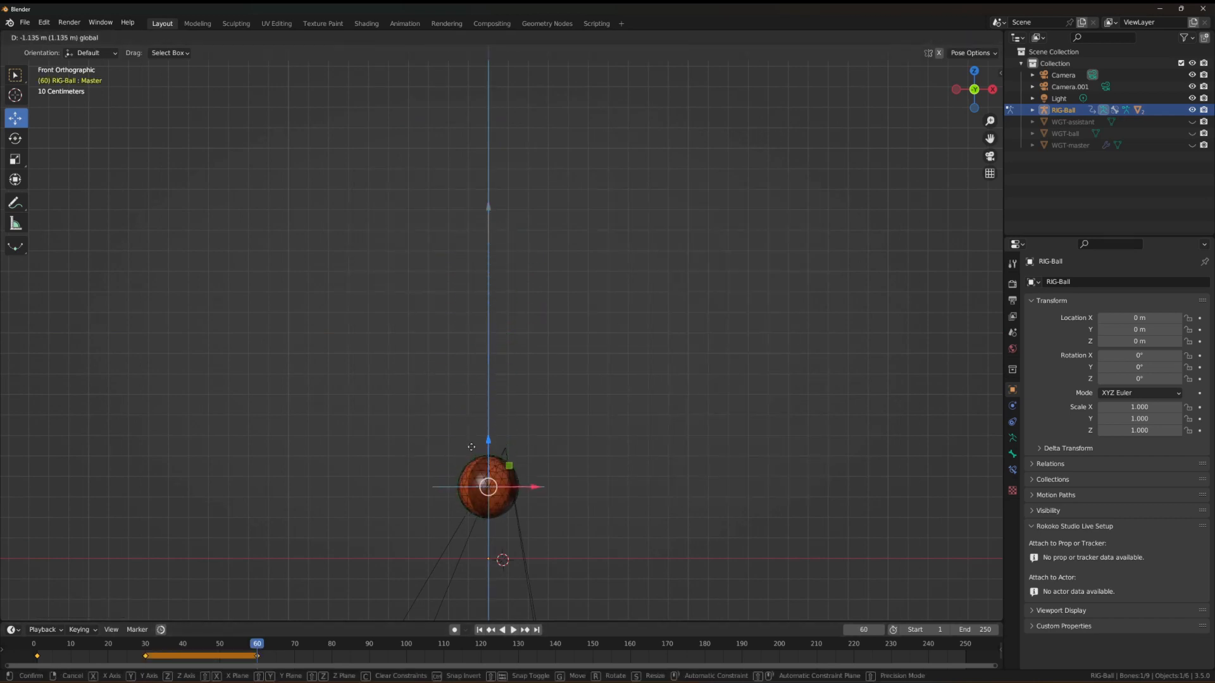
click(465, 518)
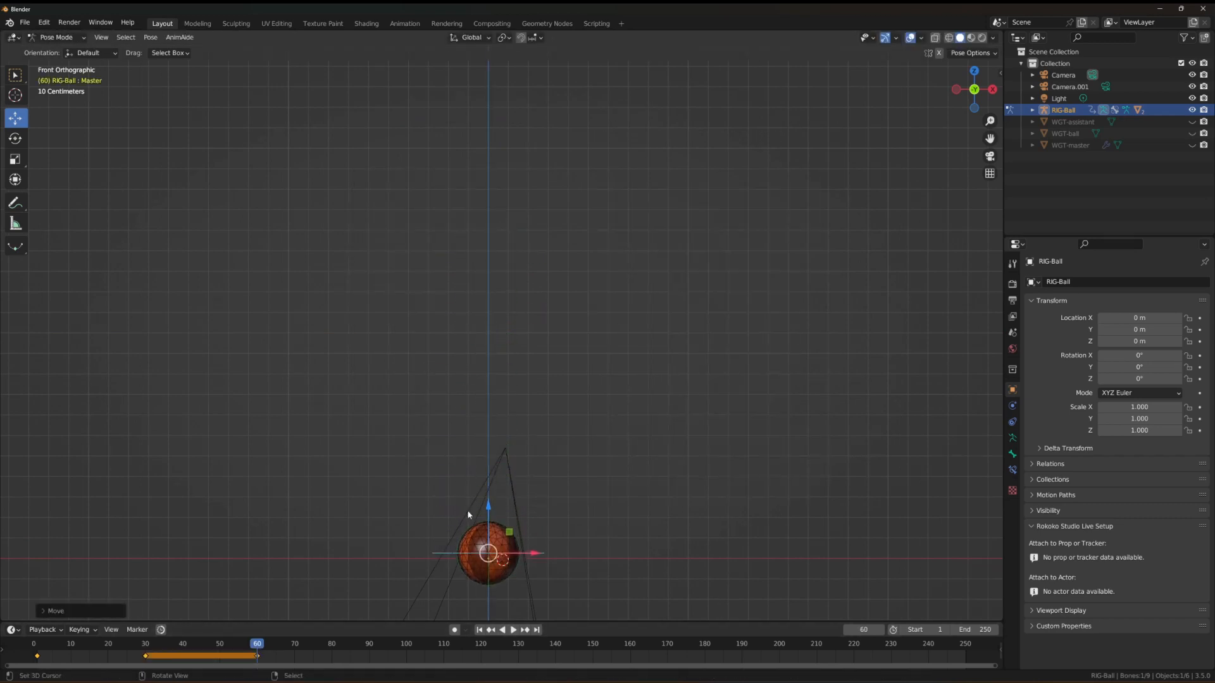
key(i)
click(428, 469)
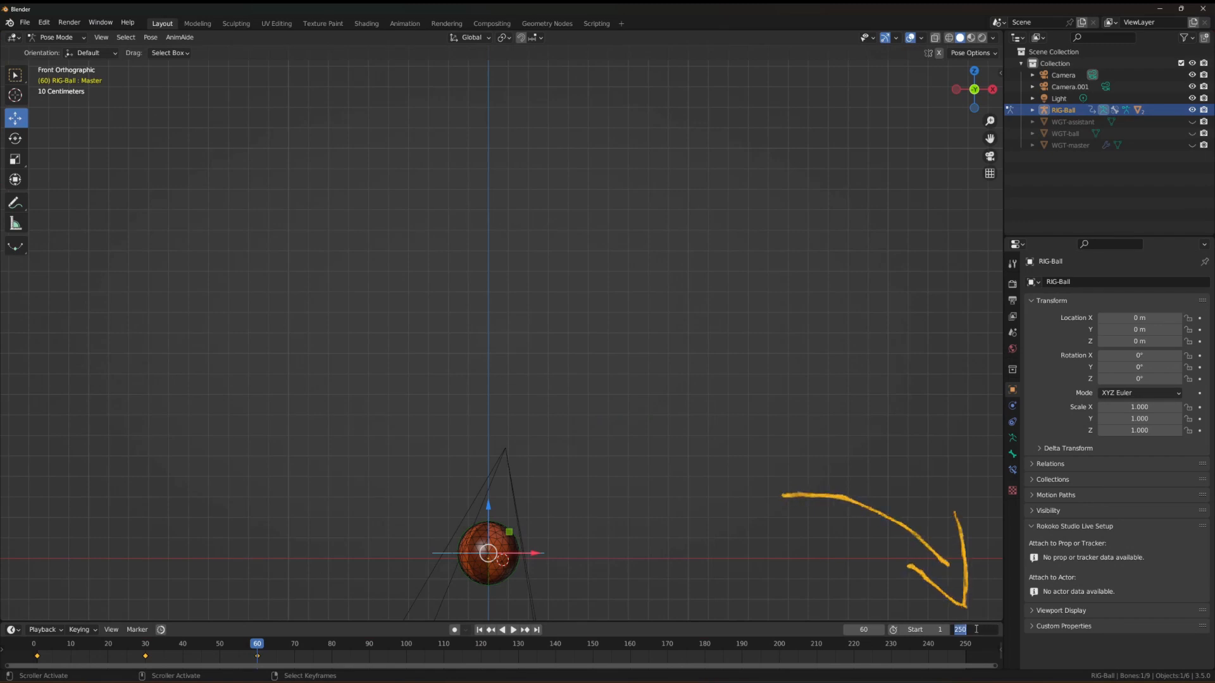
Set the animation's end frame to 60 and play back the bounce.
key(Return)
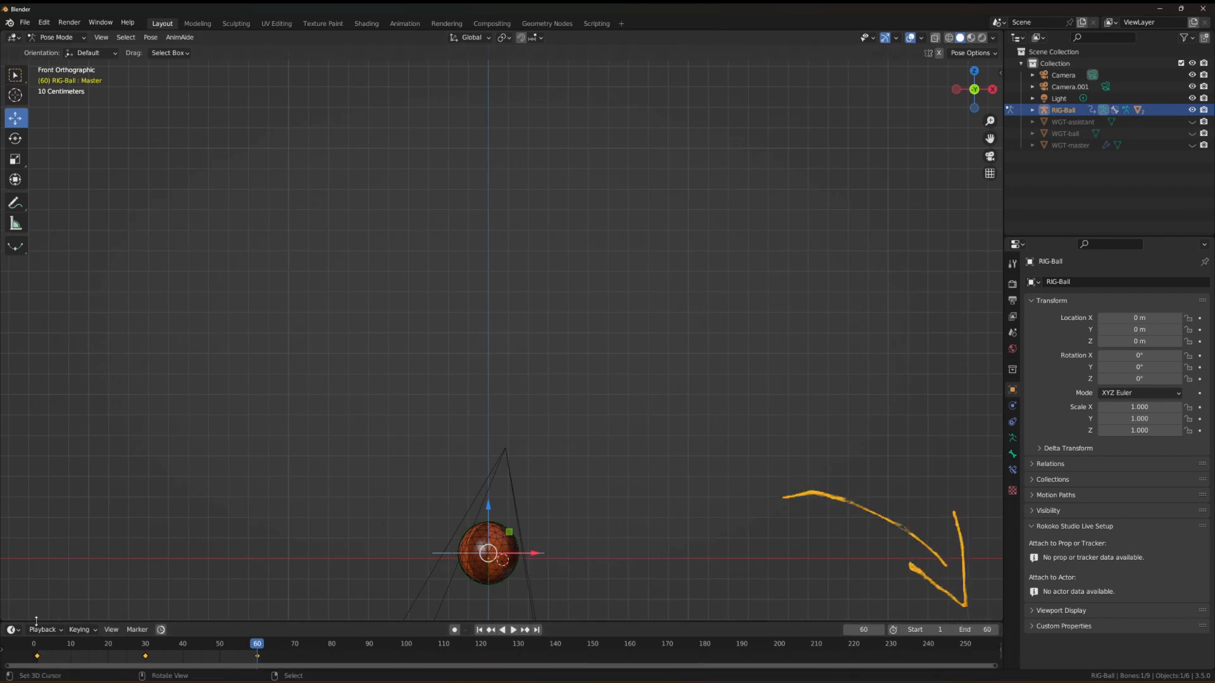
key(space)
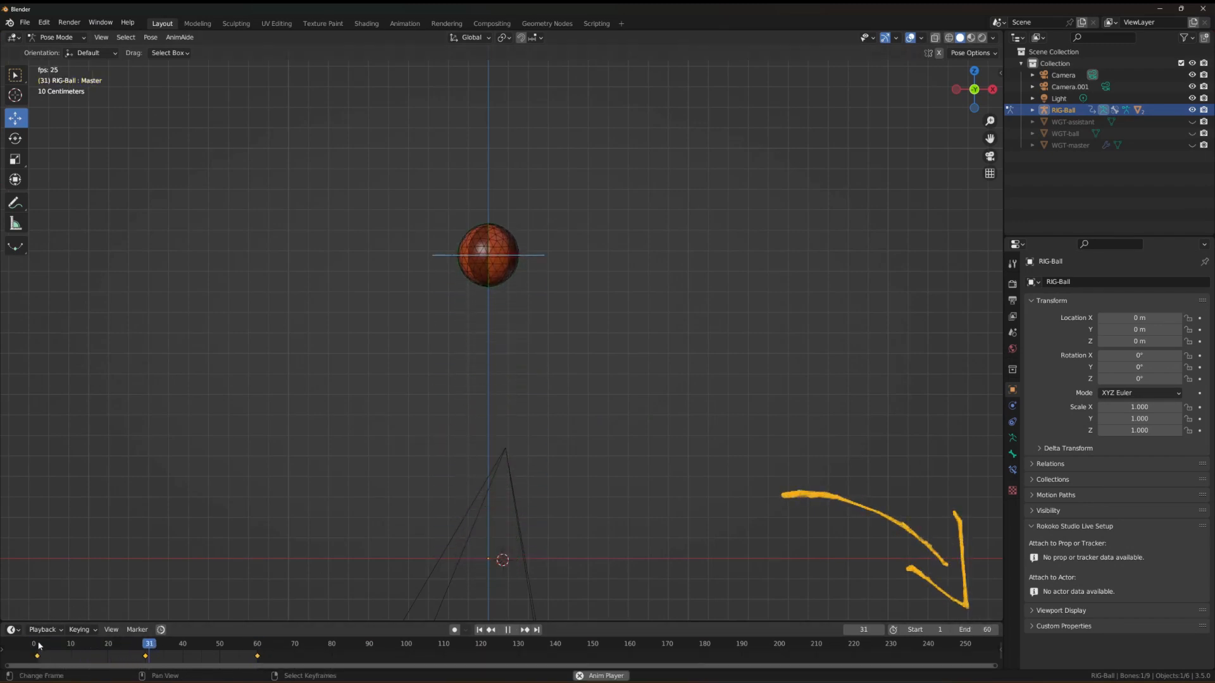
key(space)
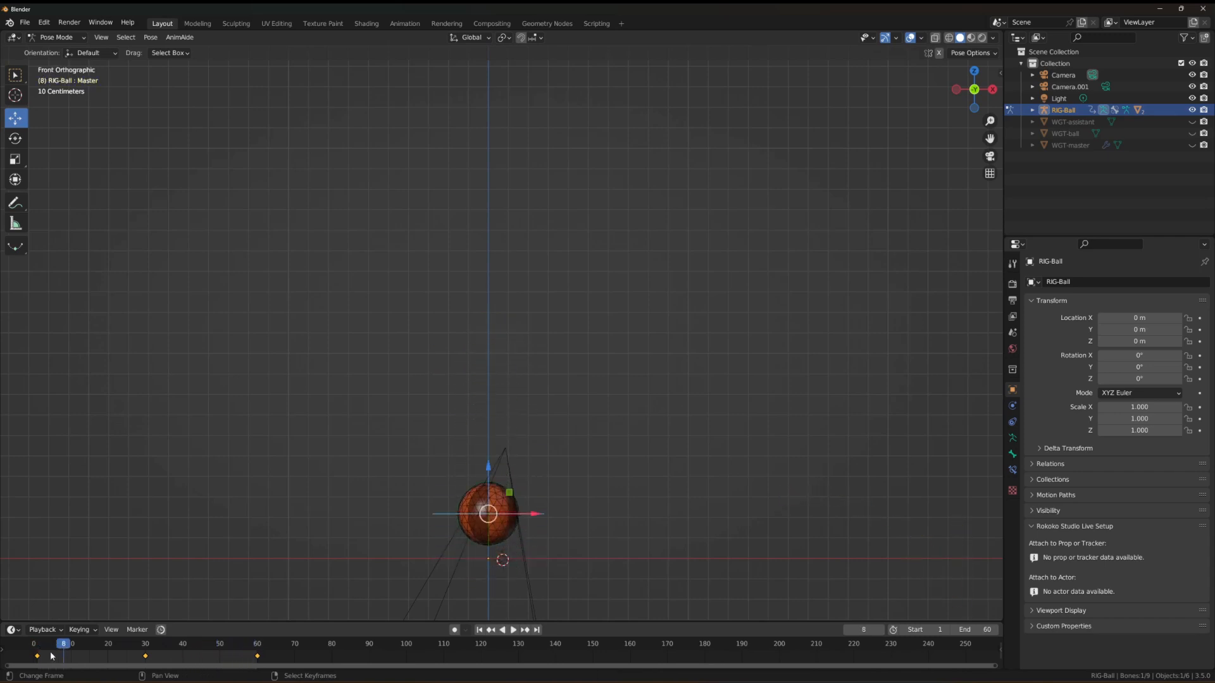
drag(71, 650, 73, 651)
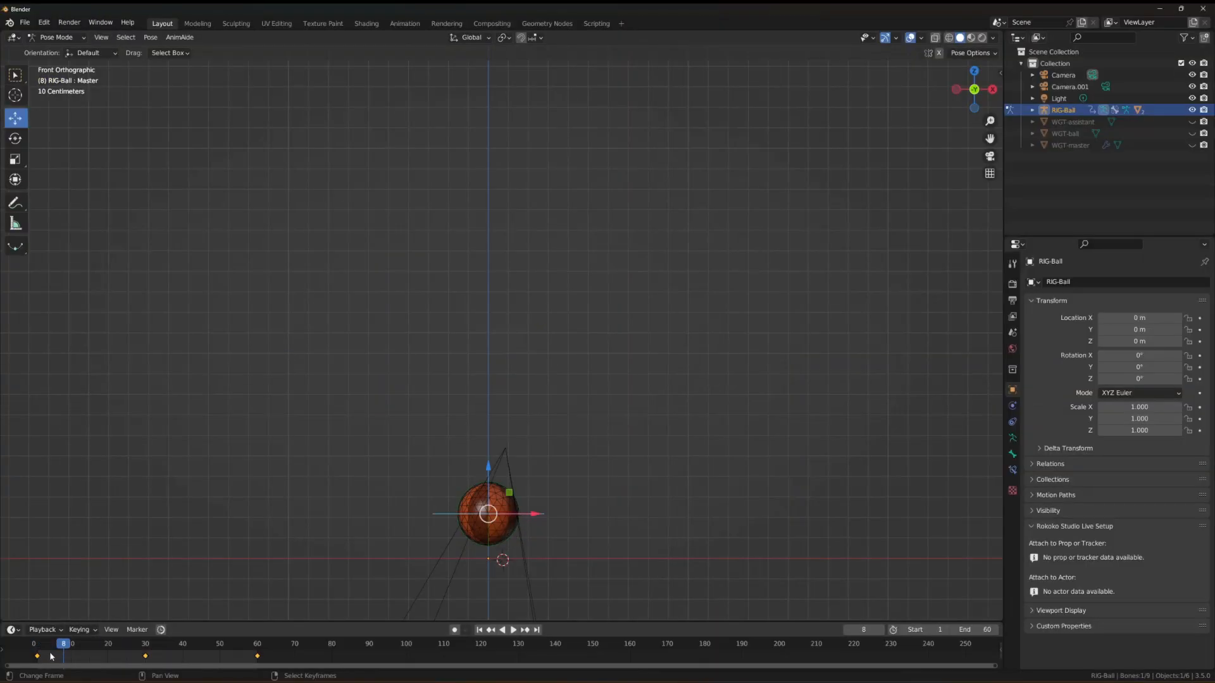
At frame 15, raise the Master control to slightly below its frame 30 height and insert a Location keyframe.
drag(52, 657, 89, 652)
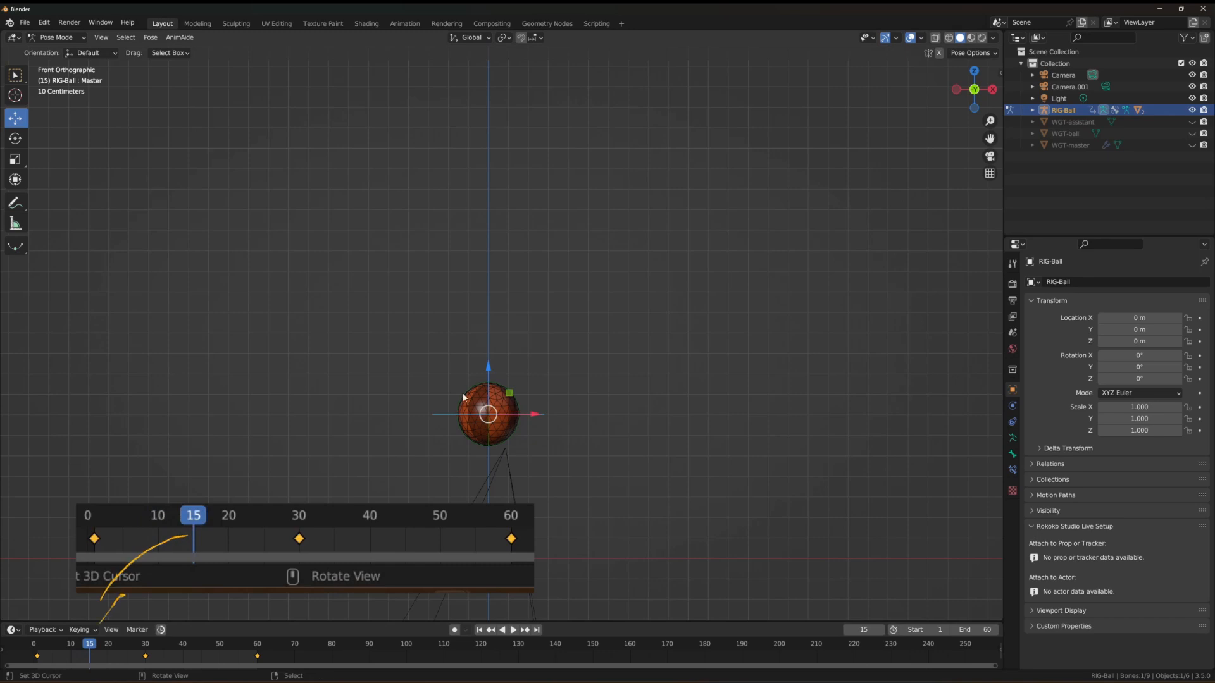
key(g)
drag(489, 365, 493, 271)
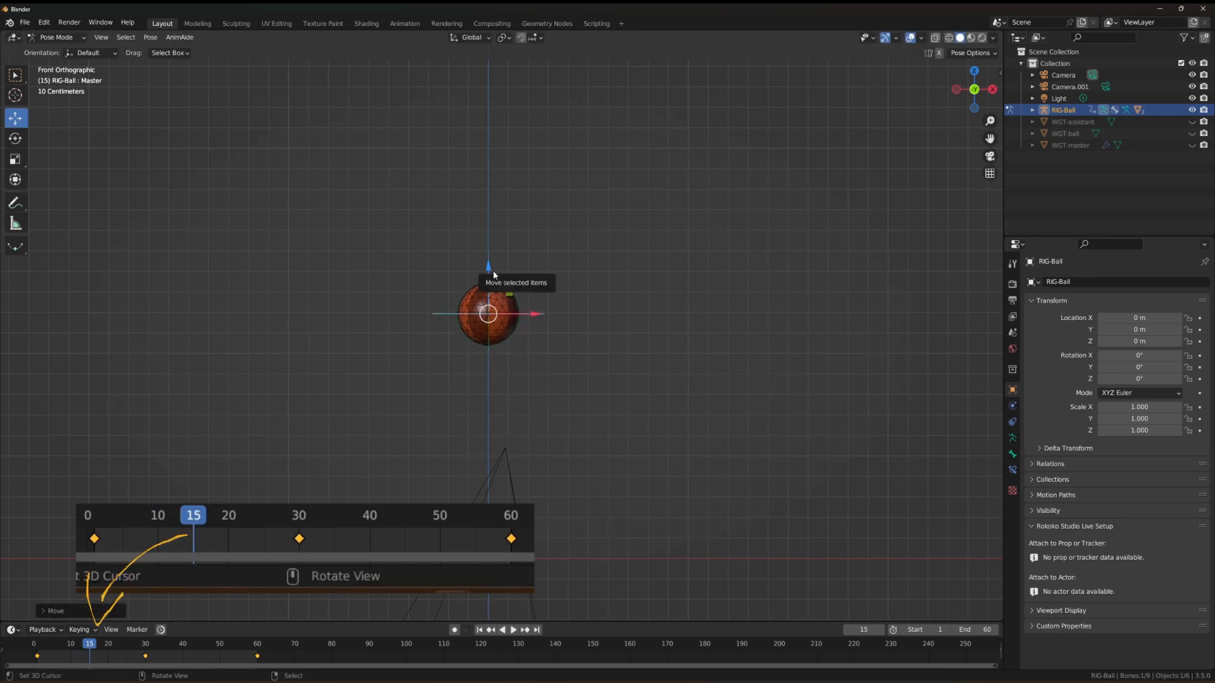
key(i)
click(494, 275)
click(146, 645)
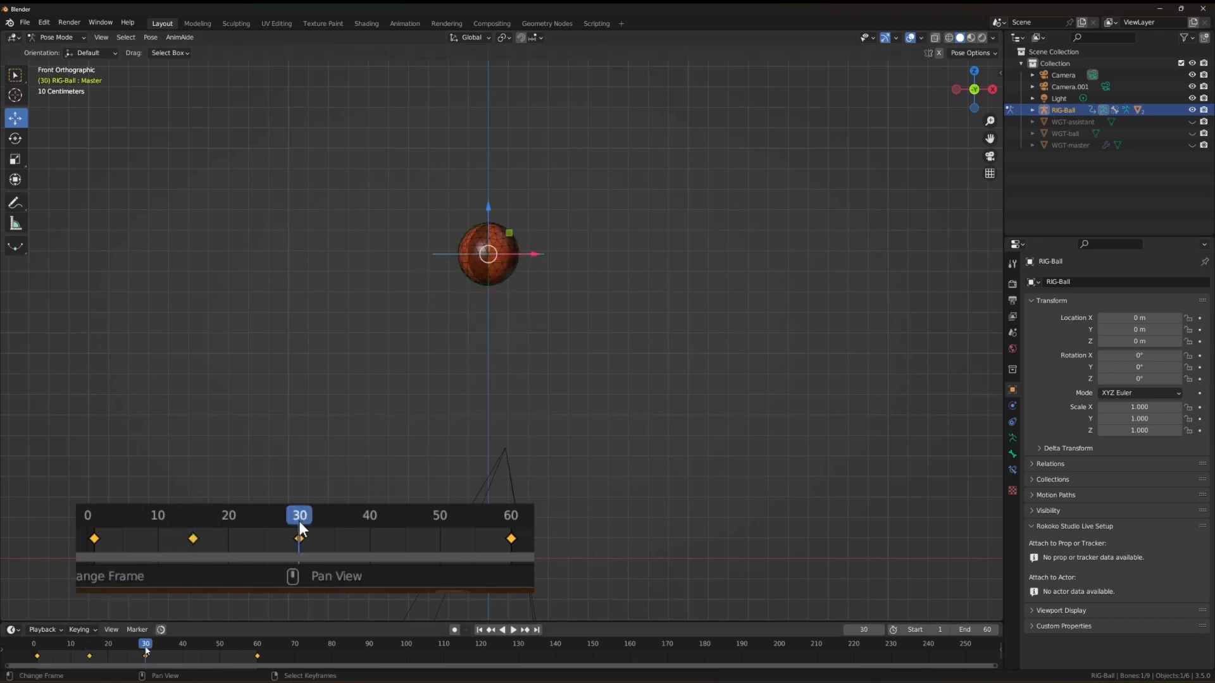
click(90, 645)
drag(491, 283, 491, 263)
key(i)
click(491, 260)
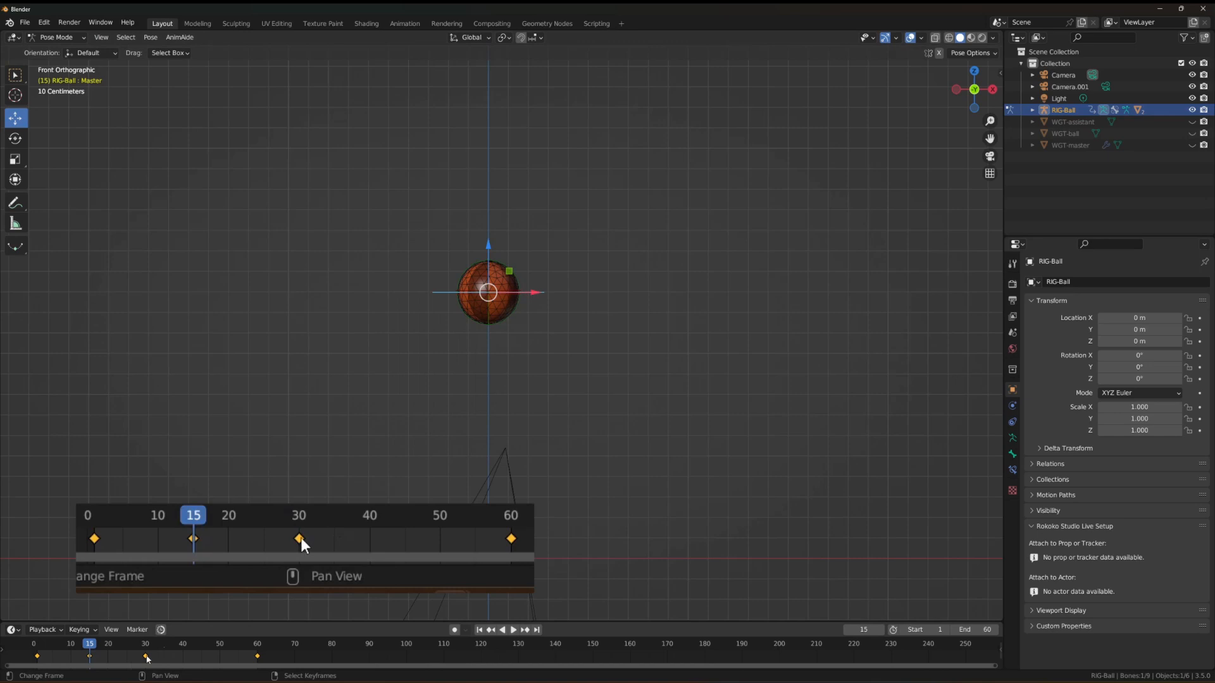
At frame 45, raise the Master control close to its frame 15 height and insert a Location keyframe.
drag(91, 650, 201, 647)
drag(488, 363, 494, 251)
key(i)
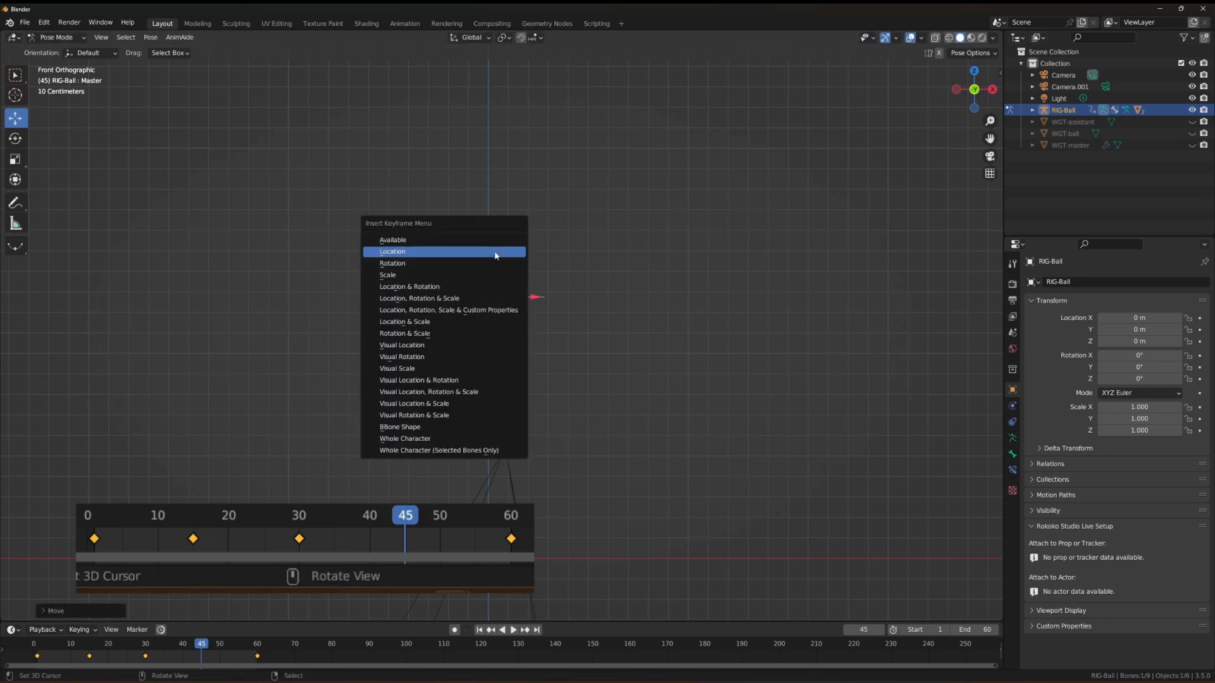
click(495, 253)
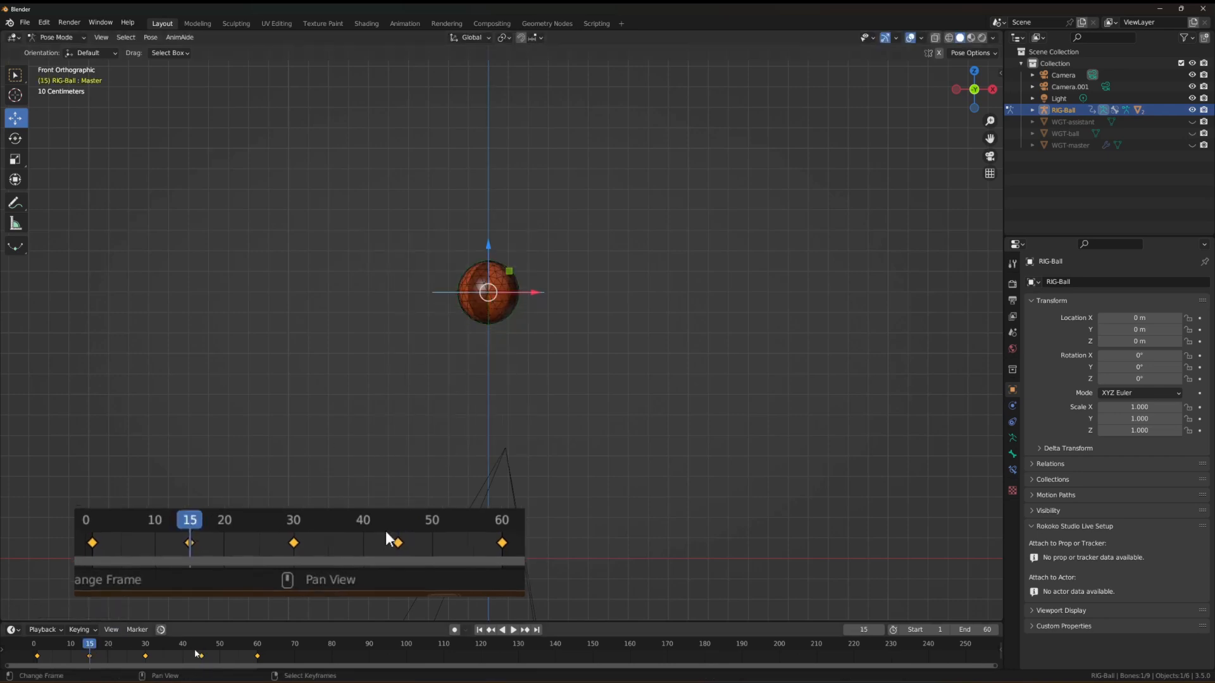
Play back the bounce and enlarge the timeline around frames 1 to 60 for a closer look at the keyframes.
key(shift+Left)
key(space)
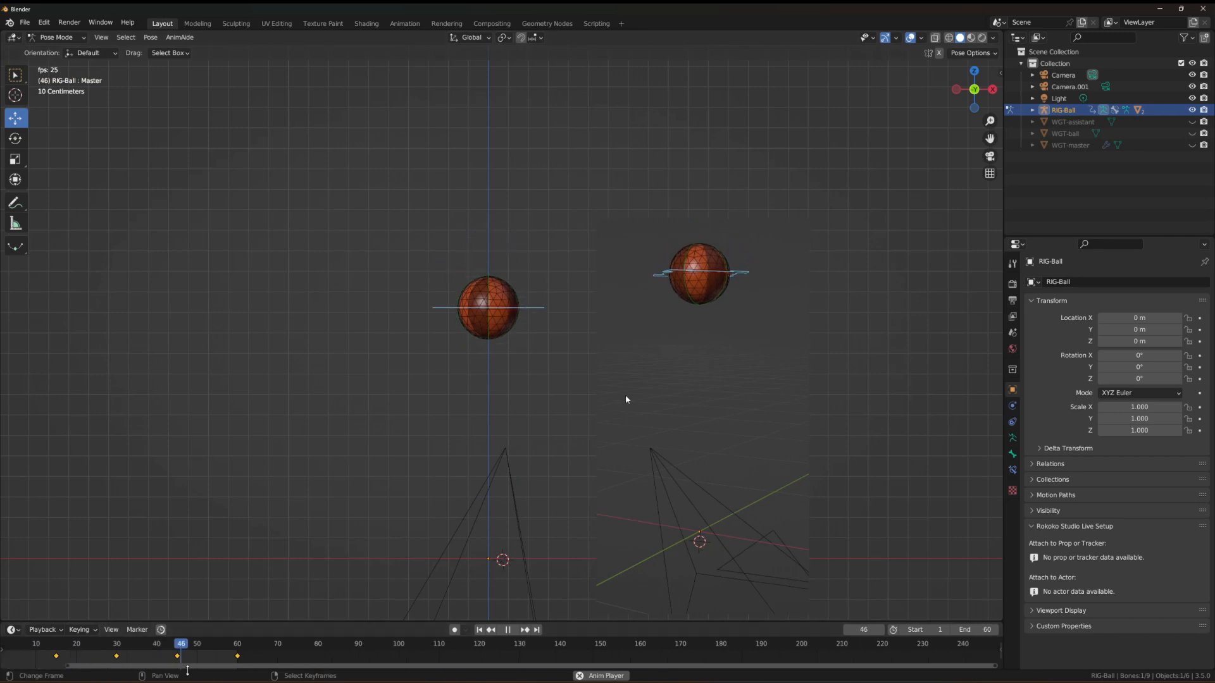
scroll(600, 653, up, 3)
middle_drag(599, 652, 595, 660)
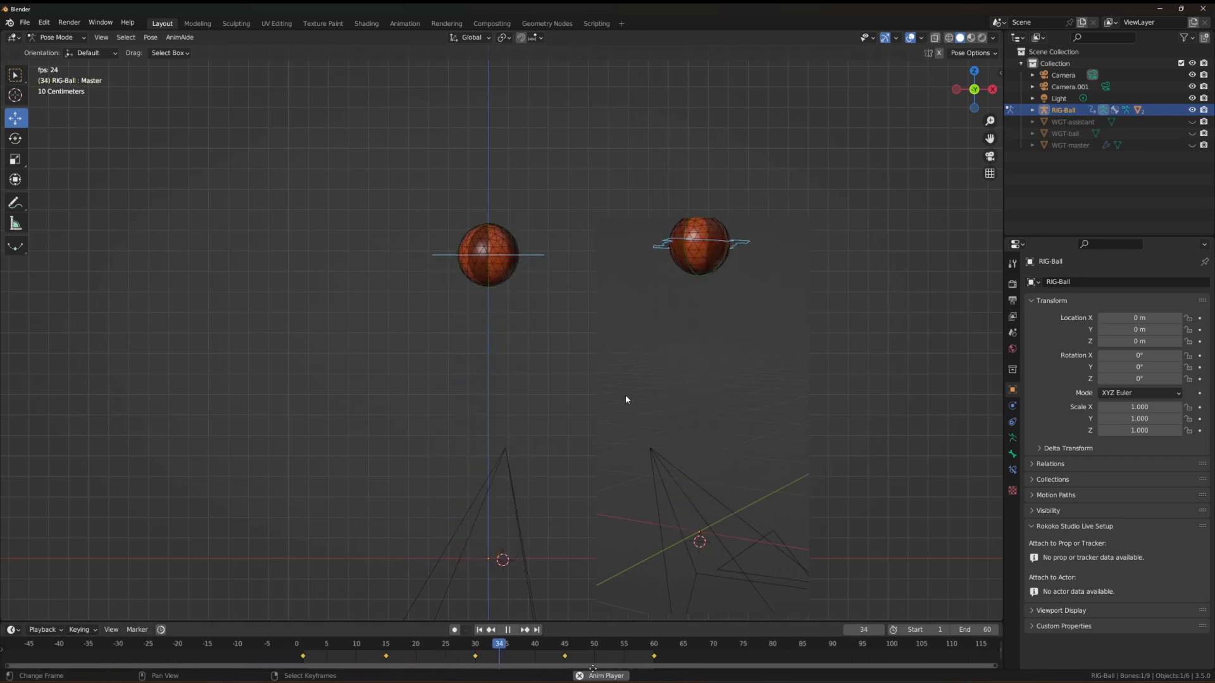
scroll(592, 655, up, 1)
drag(585, 623, 585, 568)
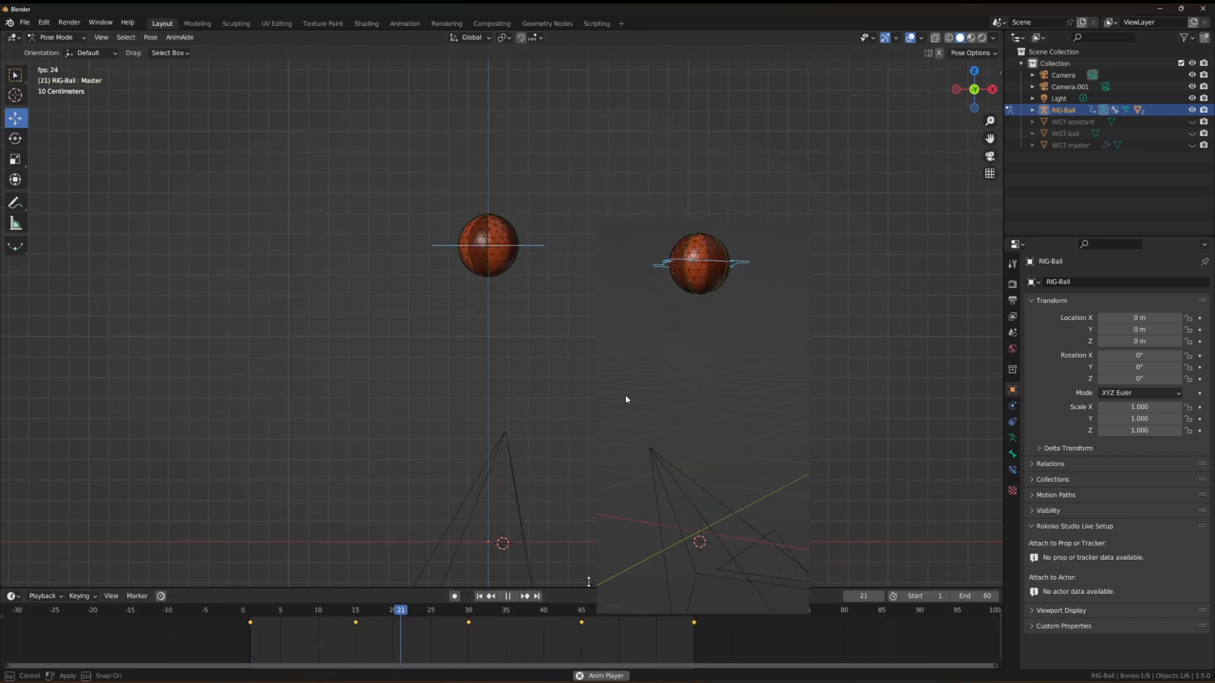
scroll(530, 625, up, 2)
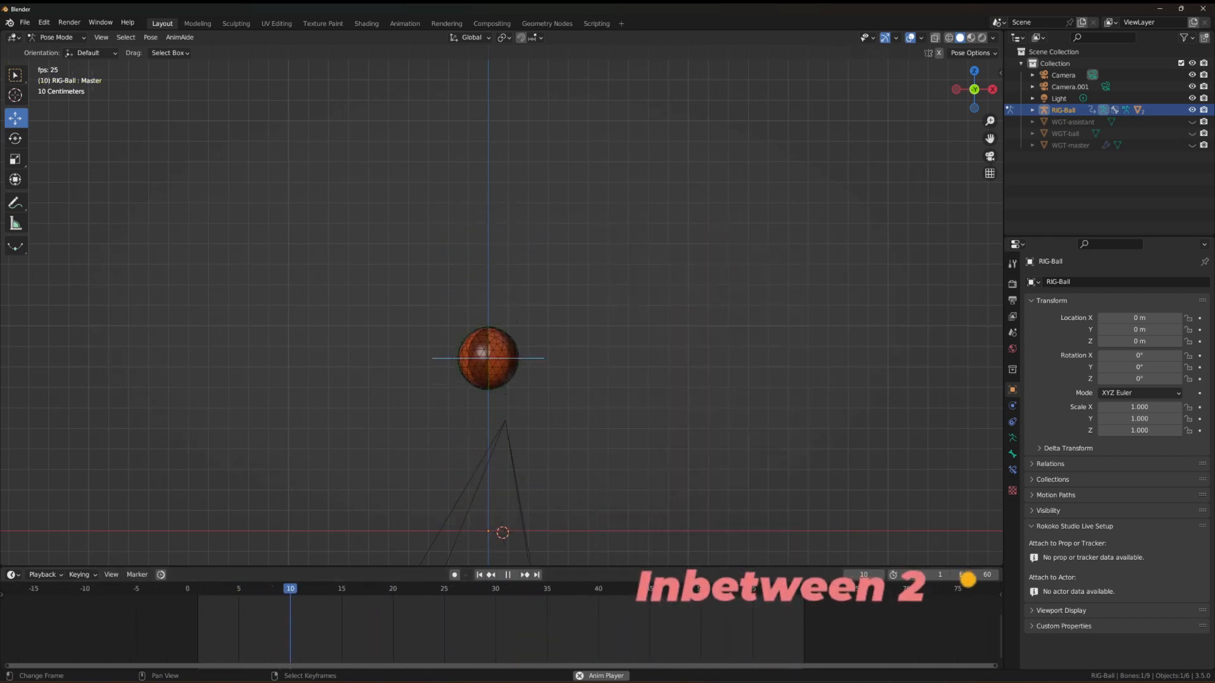
middle_drag(538, 625, 534, 660)
key(space)
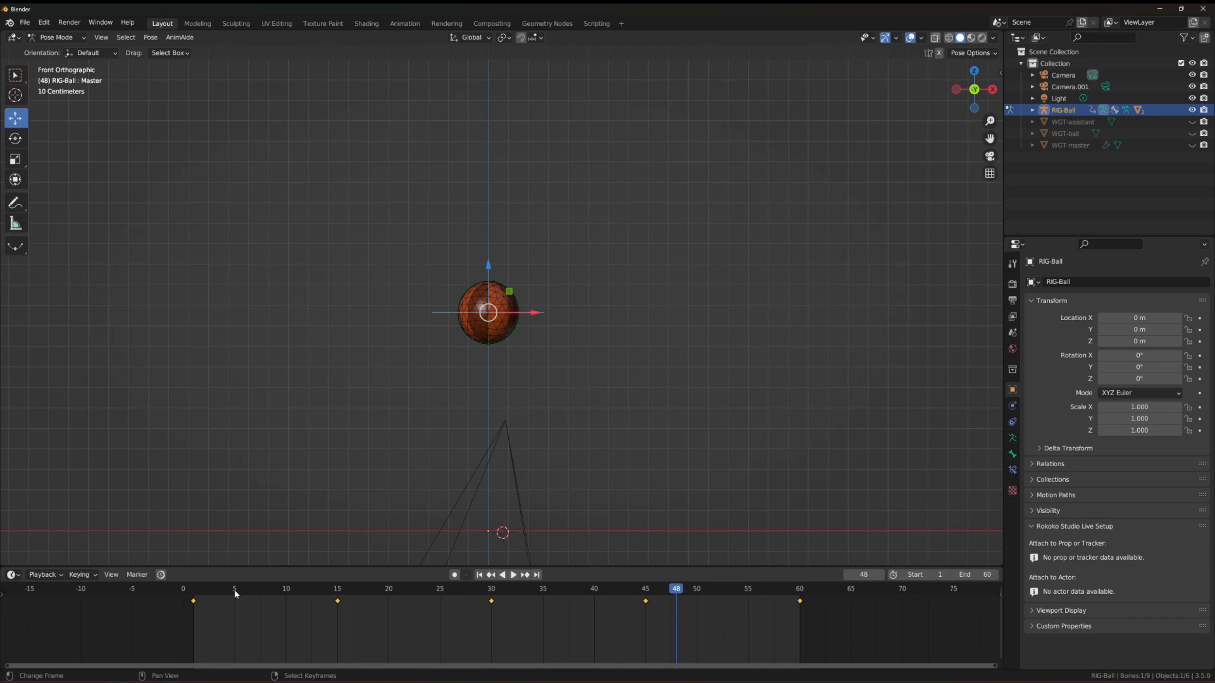
key(space)
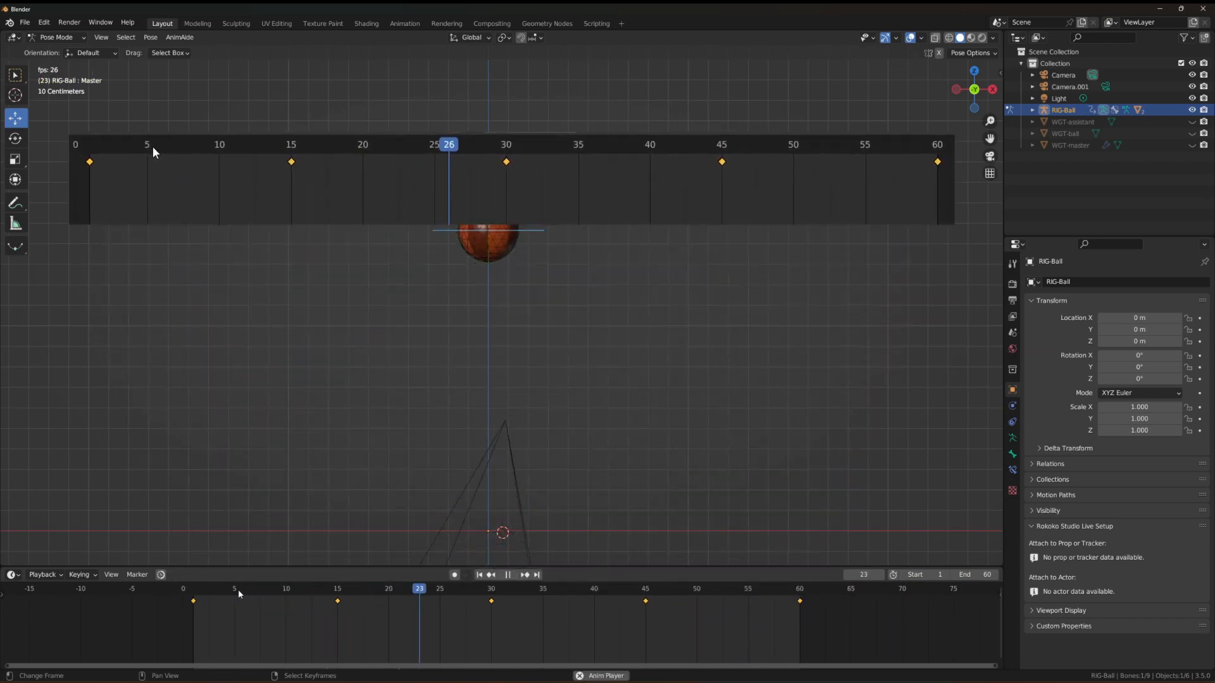
At frame 5, raise the Master control partway up the bounce and insert a Location keyframe.
click(235, 595)
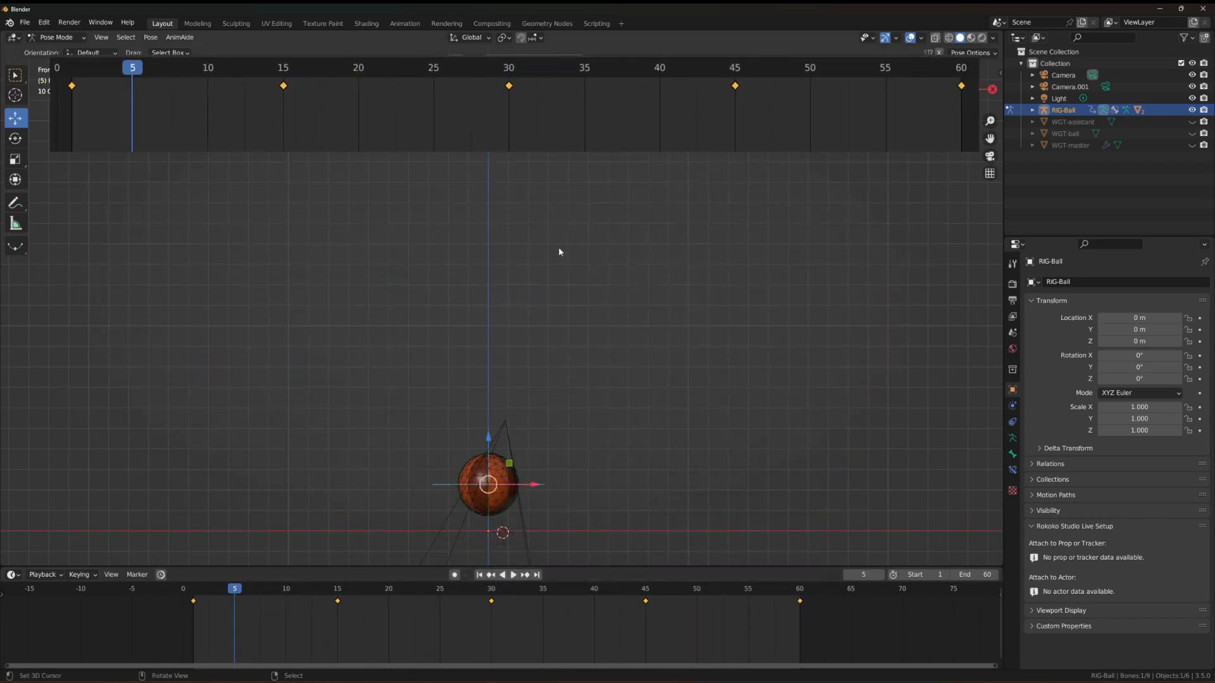
key(i)
drag(488, 443, 484, 340)
key(i)
click(483, 337)
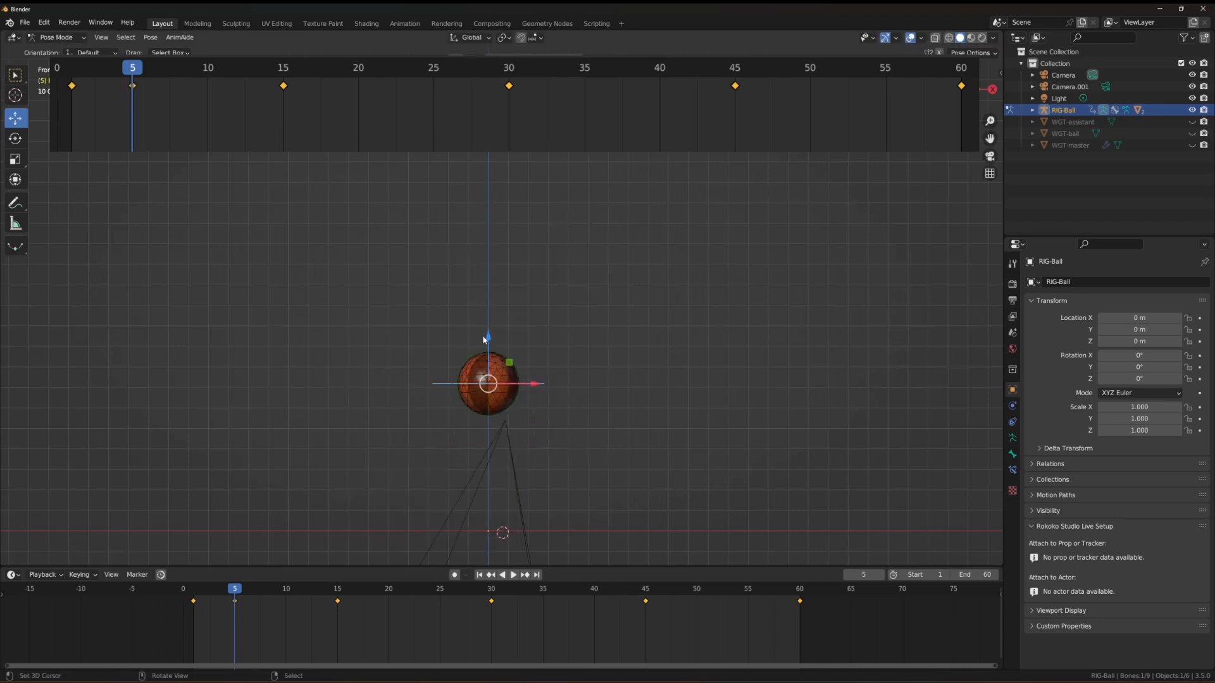
At frame 55, raise the Master control to about its frame 5 height and insert a Location keyframe.
click(748, 592)
key(space)
drag(488, 430, 489, 347)
key(i)
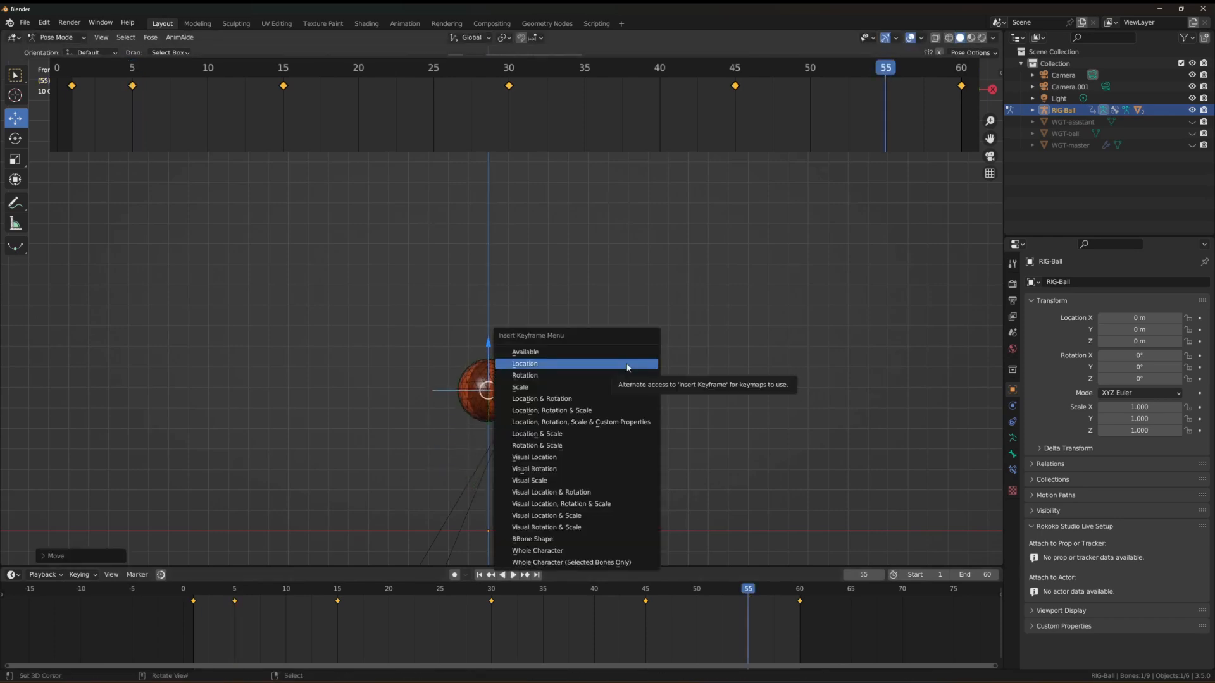
click(628, 367)
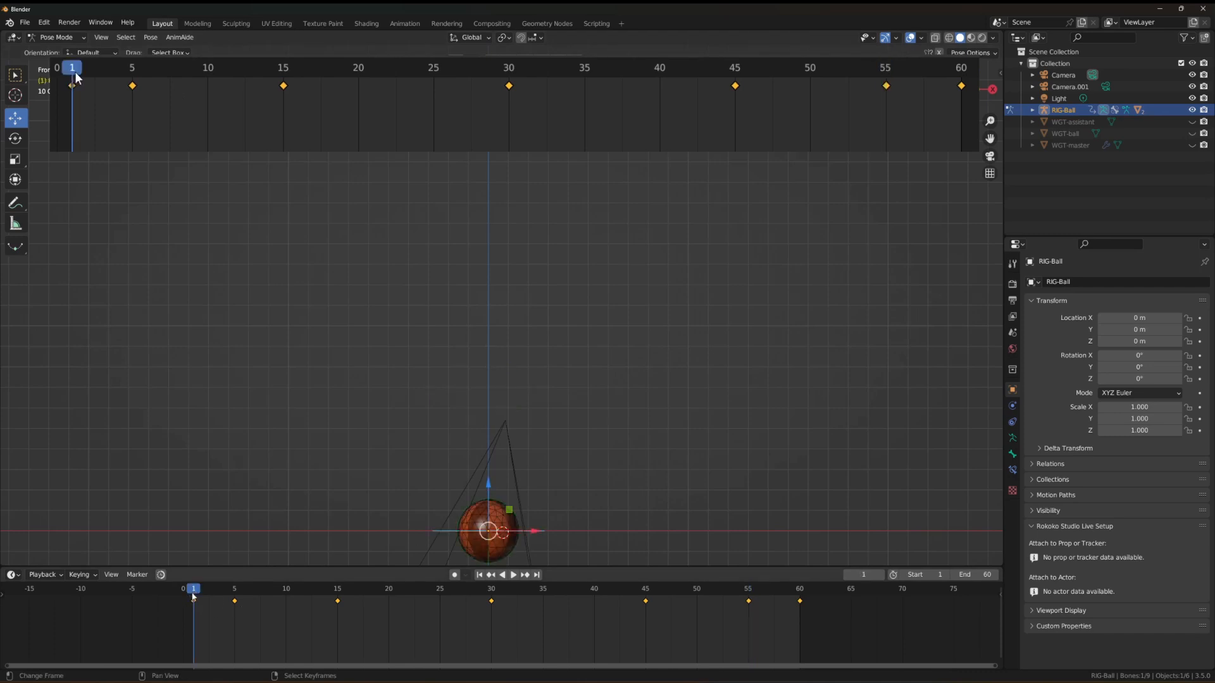
Lower the Master control slightly at frame 5, renew its Location keyframes at frames 5 and 55, and play back the bounce.
key(space)
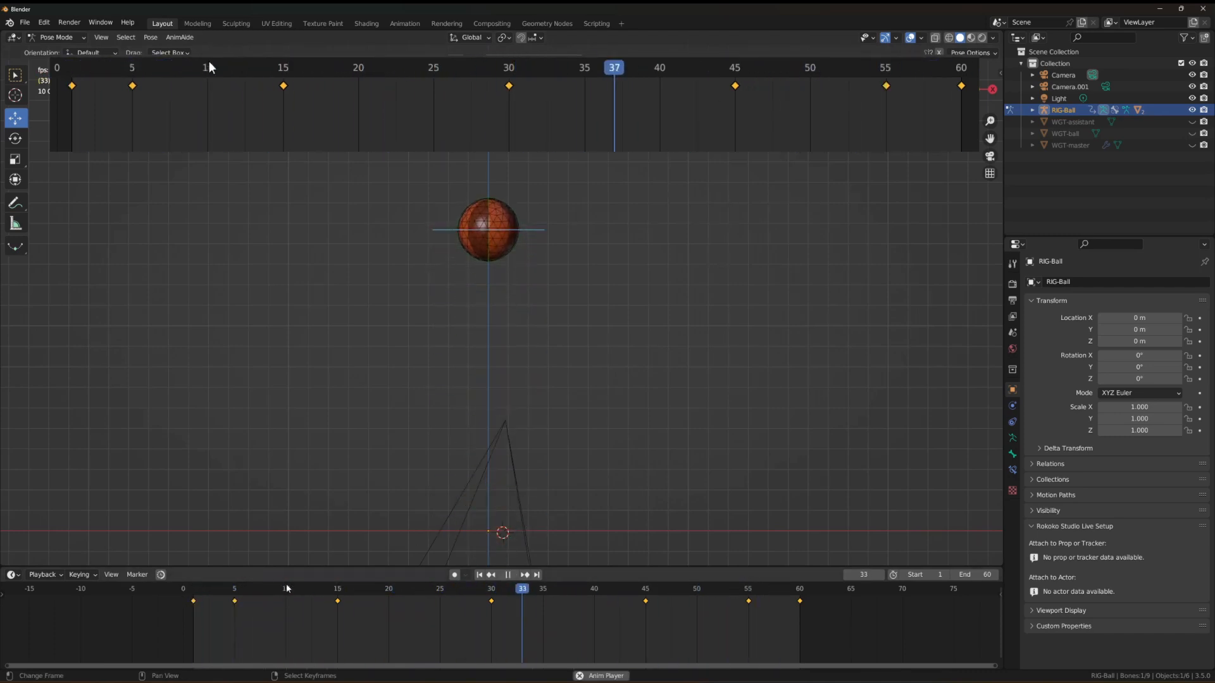
mouse_move(139, 75)
mouse_down()
mouse_move(118, 75)
mouse_move(130, 77)
mouse_up()
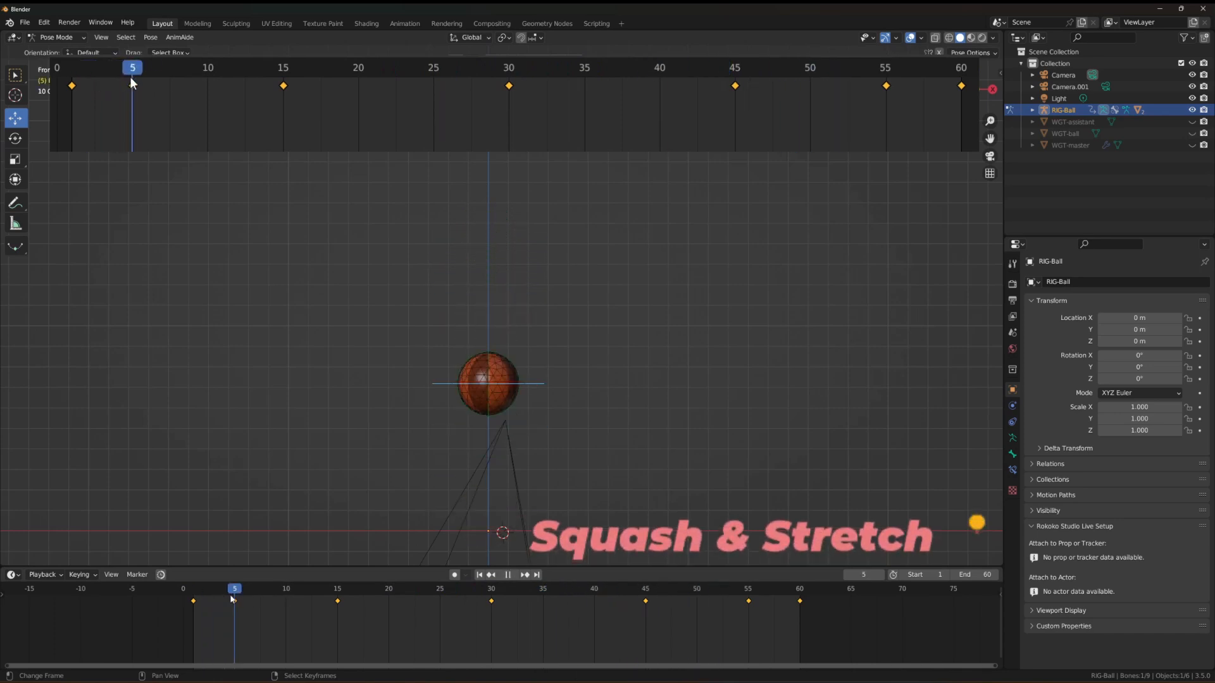
drag(487, 345, 487, 372)
key(i)
click(487, 374)
click(749, 592)
key(i)
click(486, 373)
key(space)
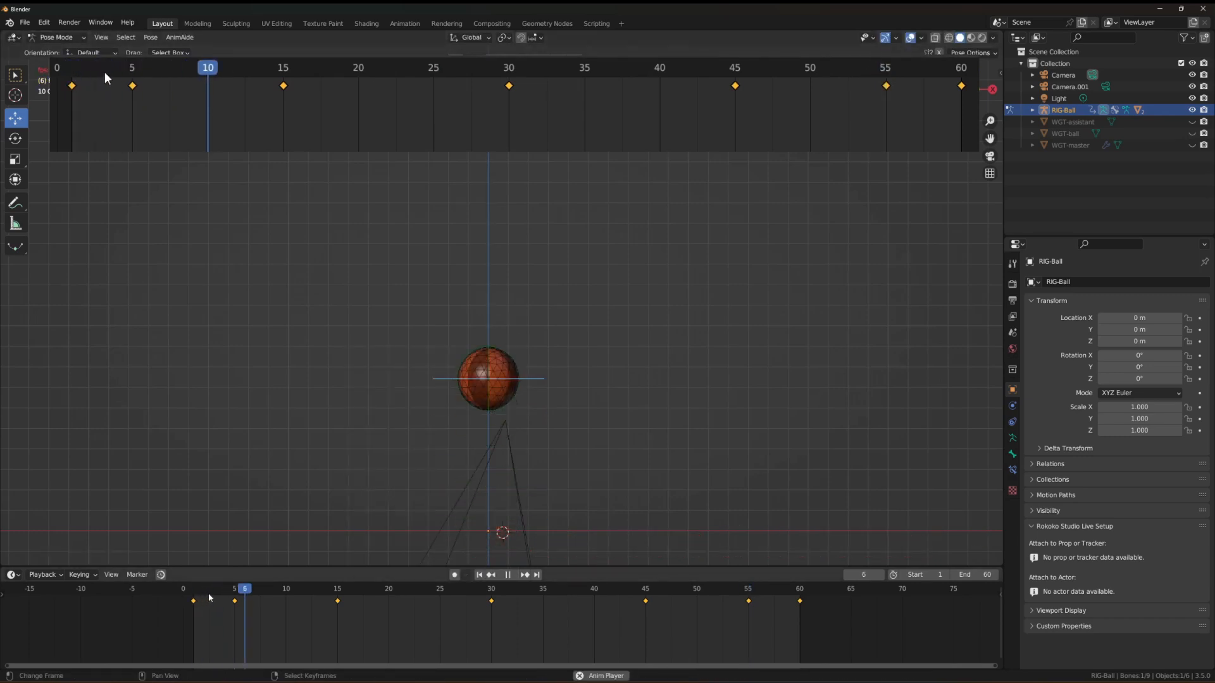
key(Escape)
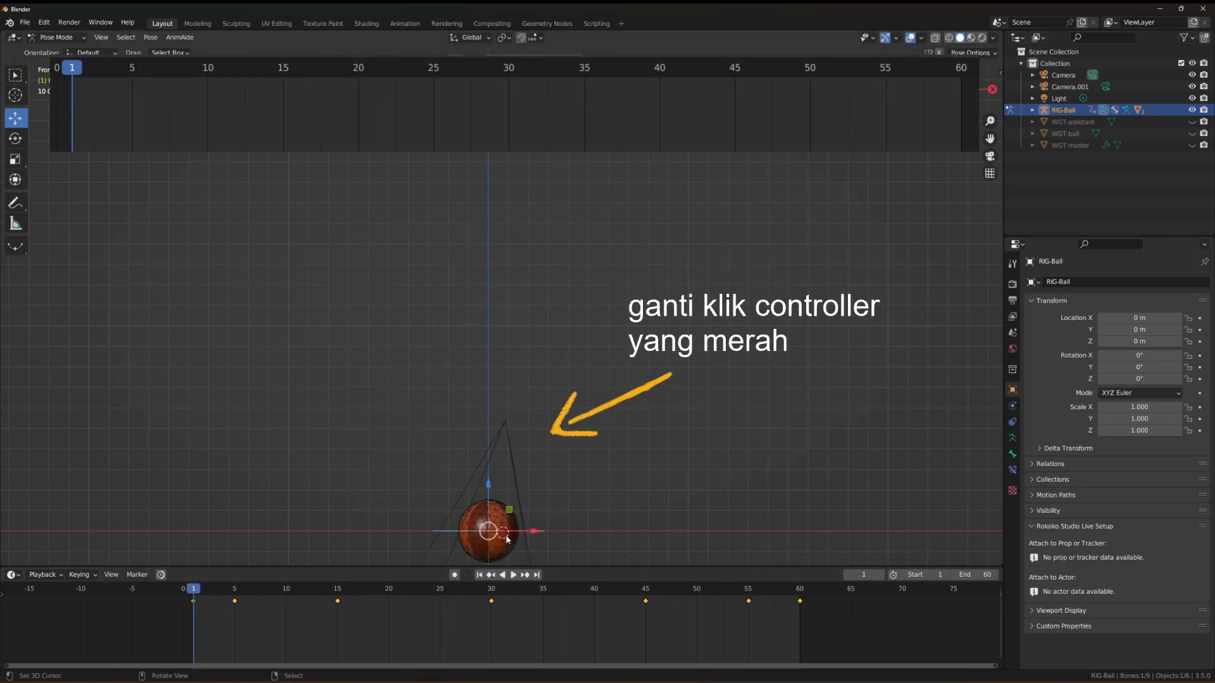
At frame 1, squash the ball along Z by scaling the red Assistant control and insert a Scale keyframe.
shift+middle_drag(517, 483, 510, 397)
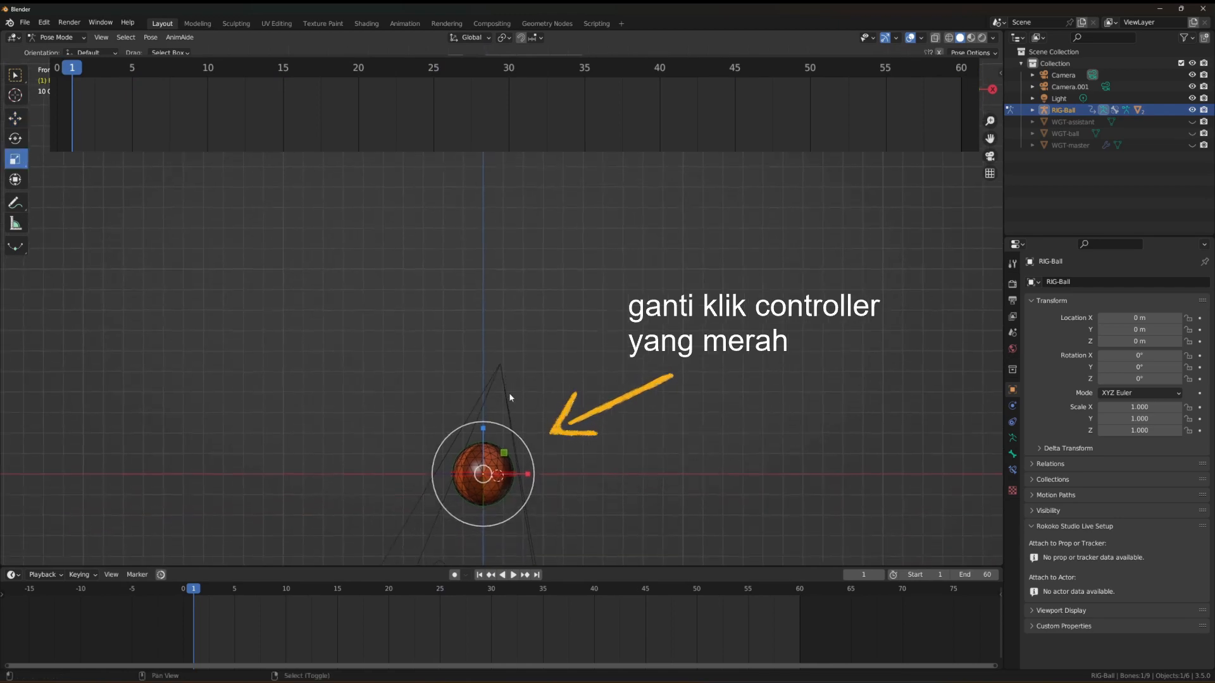
drag(484, 429, 484, 443)
key(i)
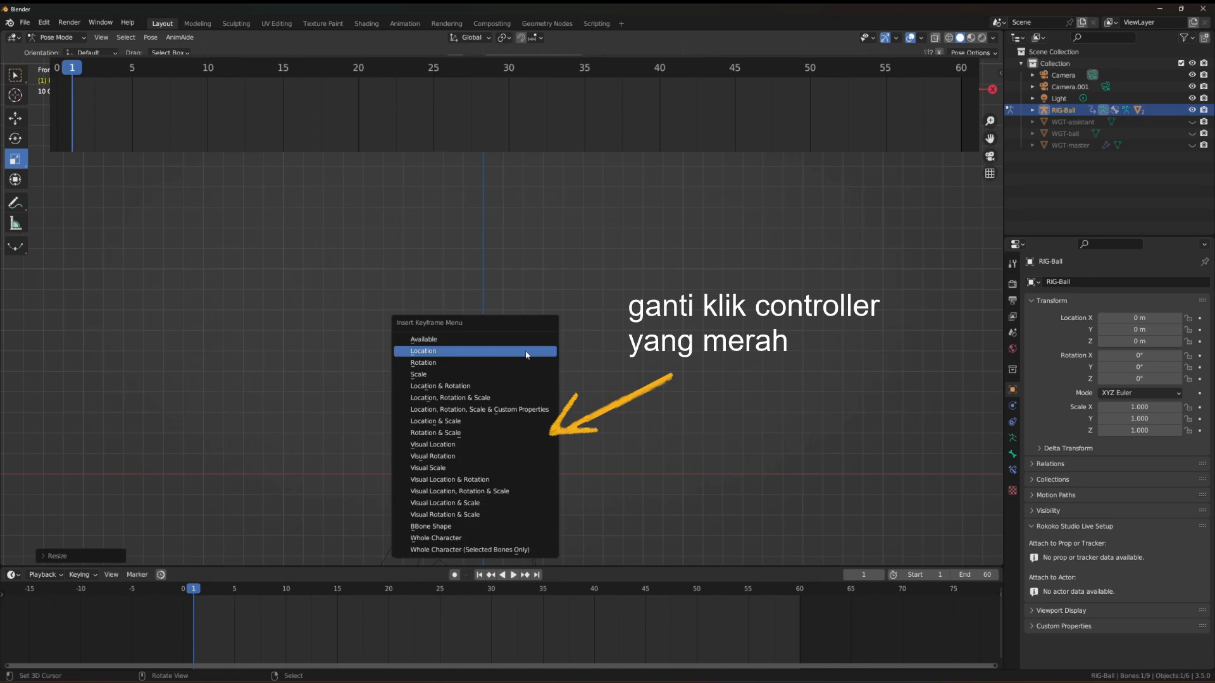
click(475, 376)
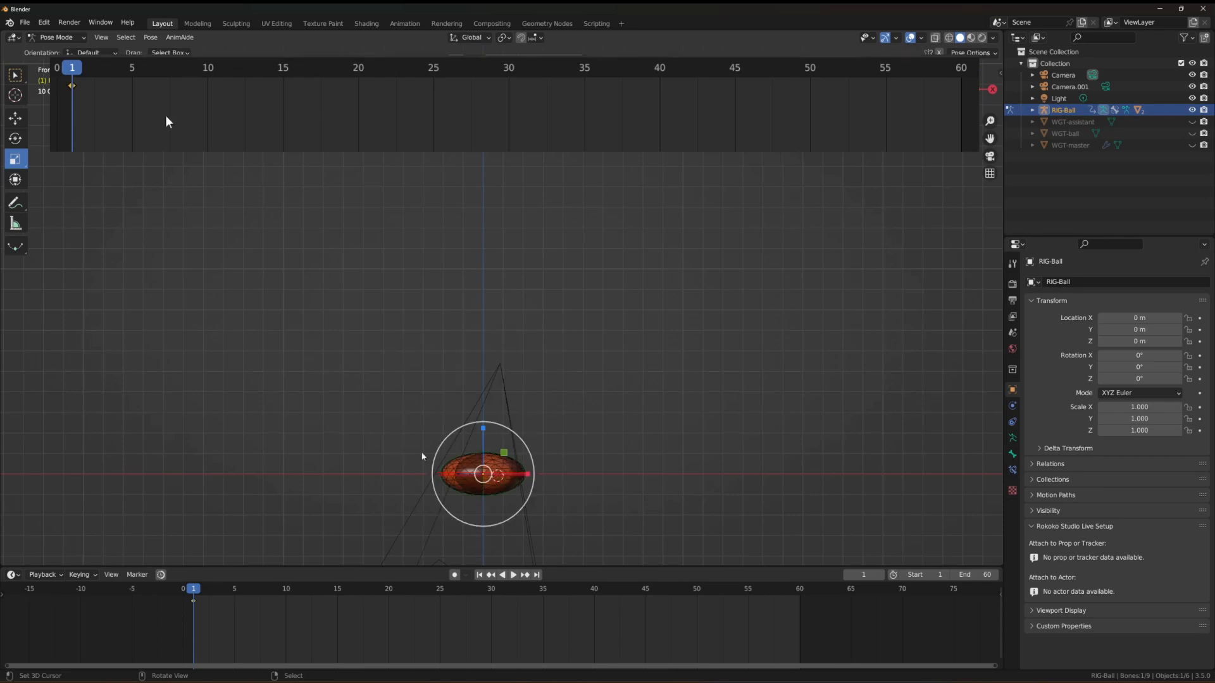
At frame 3, reset the red Assistant control's scale, stretch it along Z and narrow it along X, and insert a Scale keyframe.
click(208, 597)
key(alt+s)
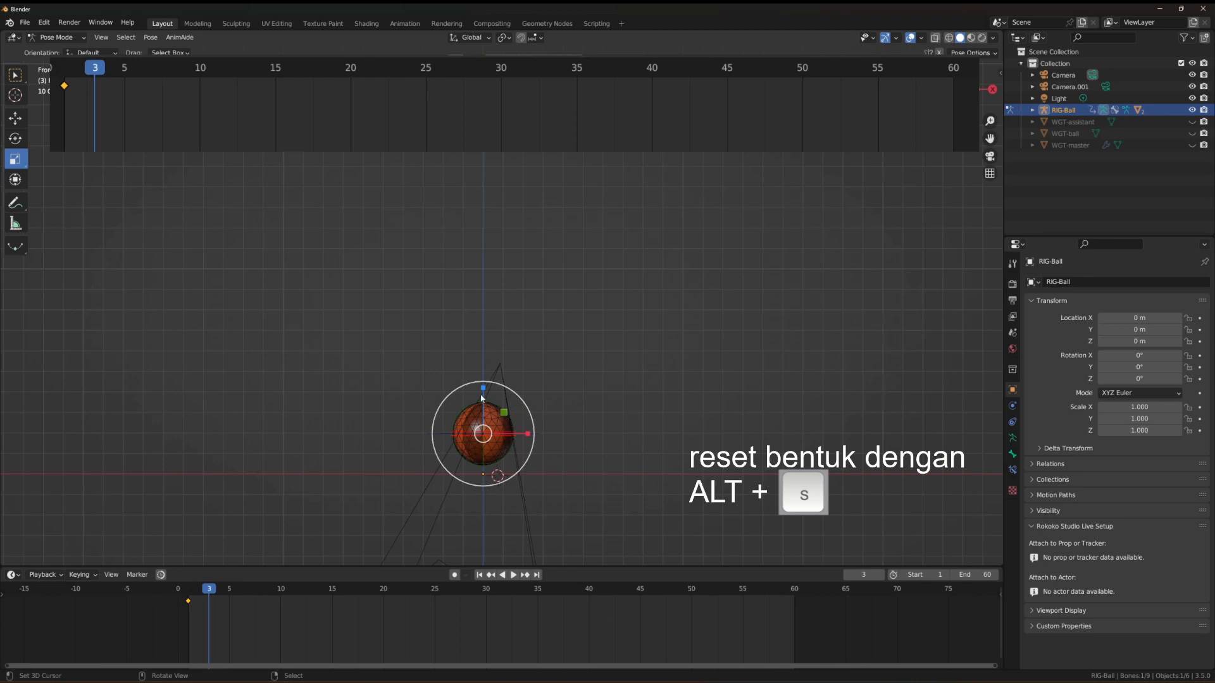
key(s)
key(z)
click(520, 430)
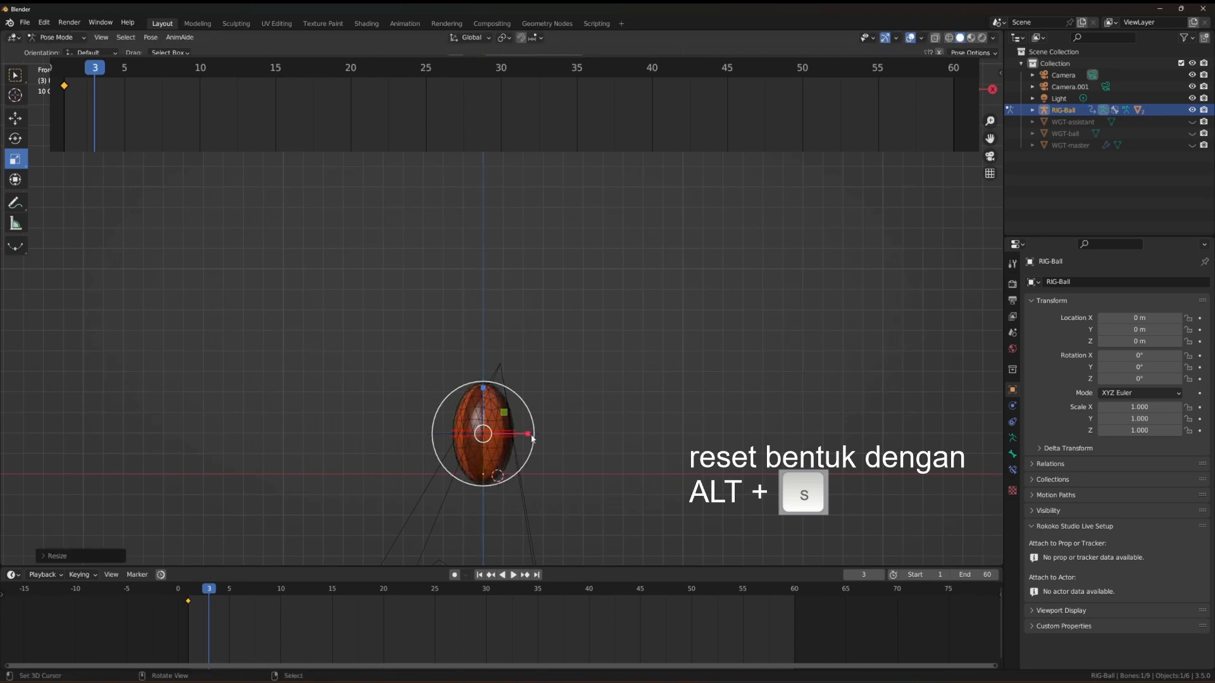
key(s)
key(x)
click(519, 435)
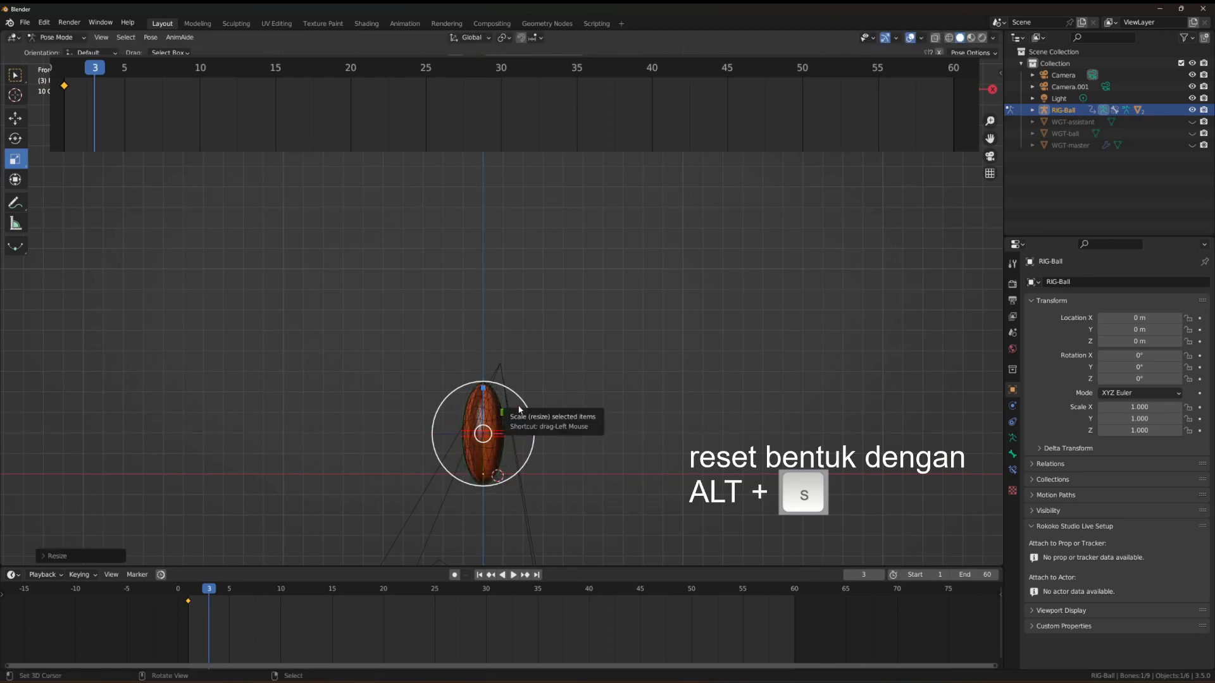
key(i)
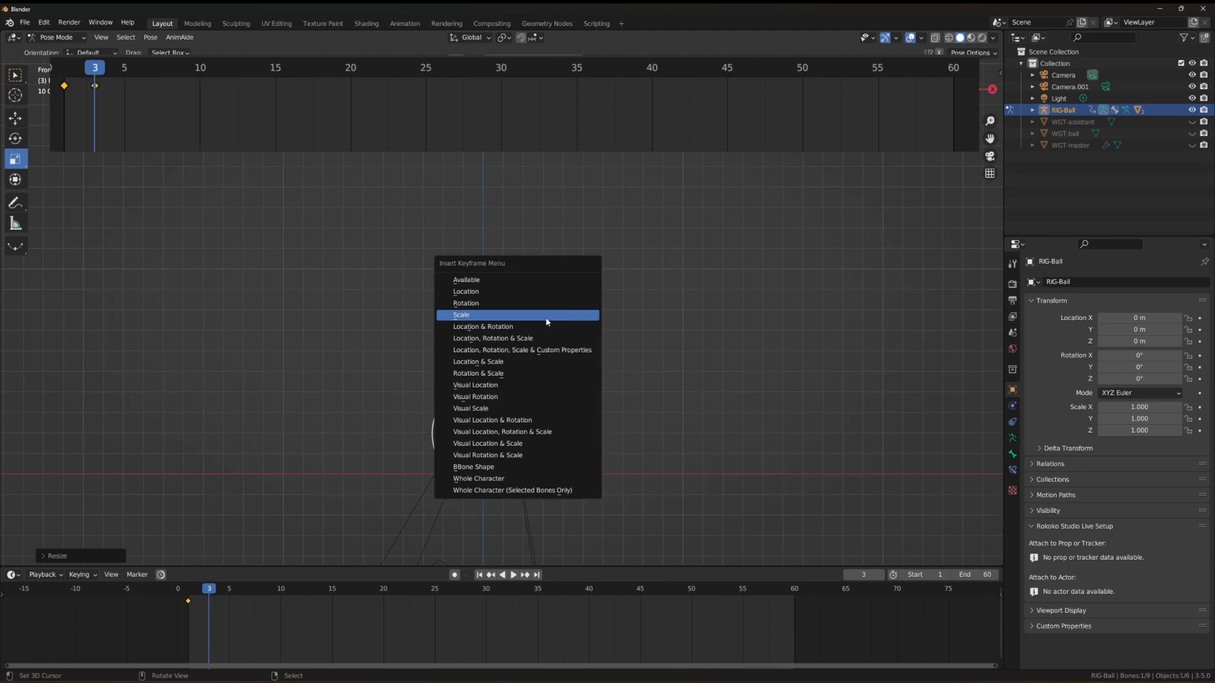
click(549, 323)
At frame 5, reset the ball to its round shape, insert a Scale keyframe, and play back the bounce.
drag(221, 602, 229, 602)
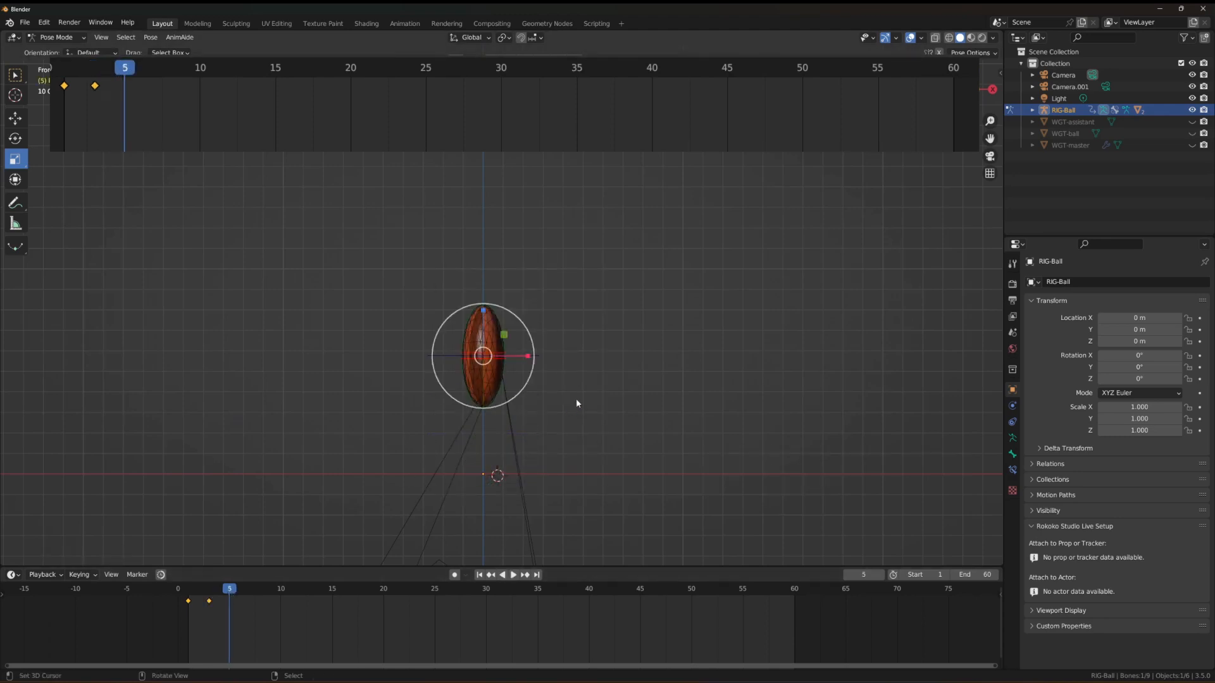
key(i)
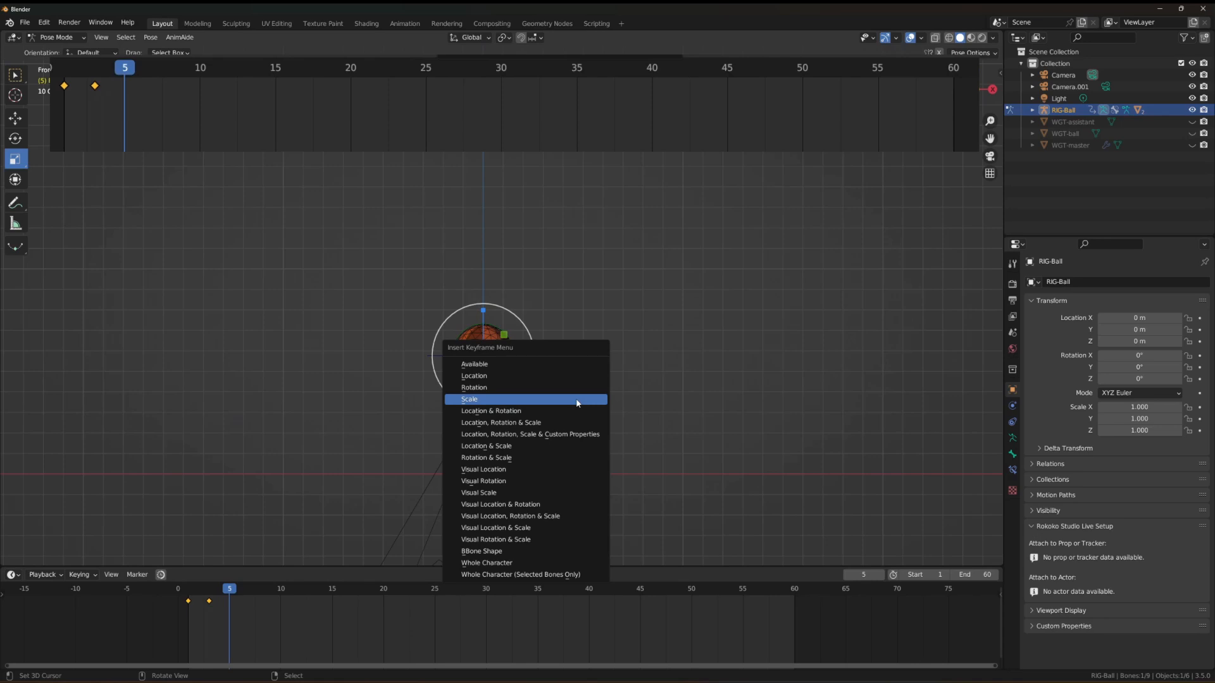
click(578, 403)
click(51, 80)
key(space)
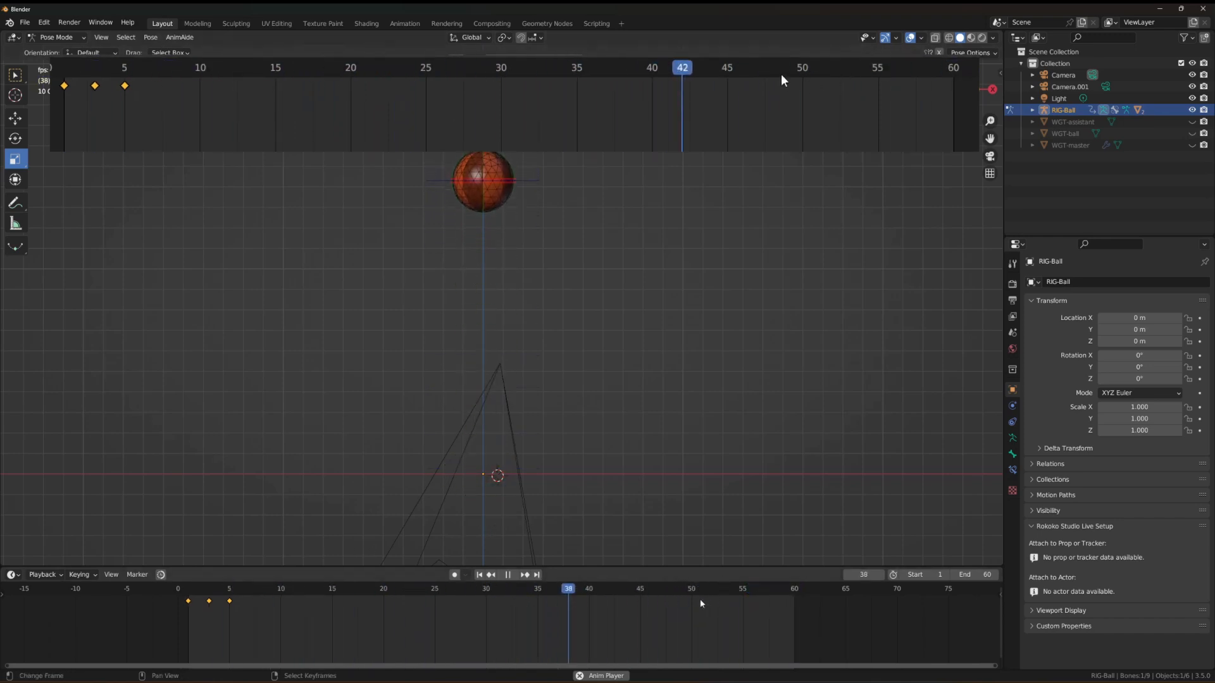
key(space)
At frame 45, insert a Scale keyframe on the Assistant control to hold the ball's round shape.
click(641, 591)
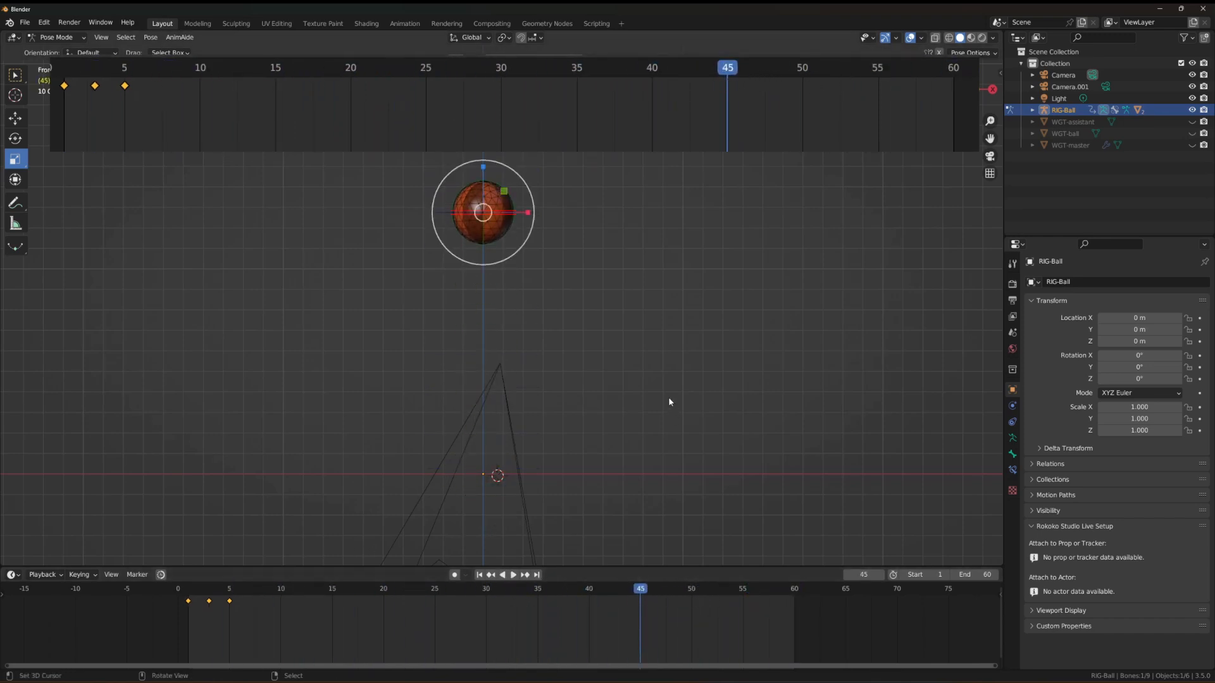
key(i)
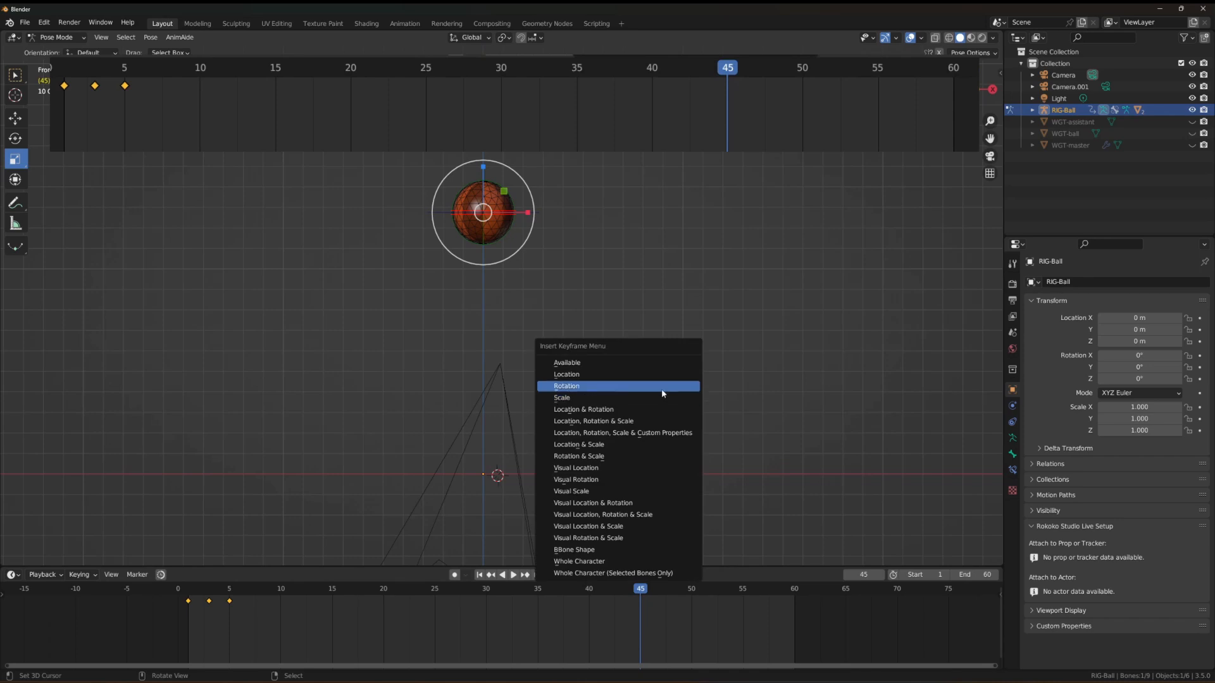
click(670, 399)
key(space)
At frame 57, stretch the Assistant control along Z, narrow it along X, and insert a Scale keyframe.
drag(709, 605, 760, 608)
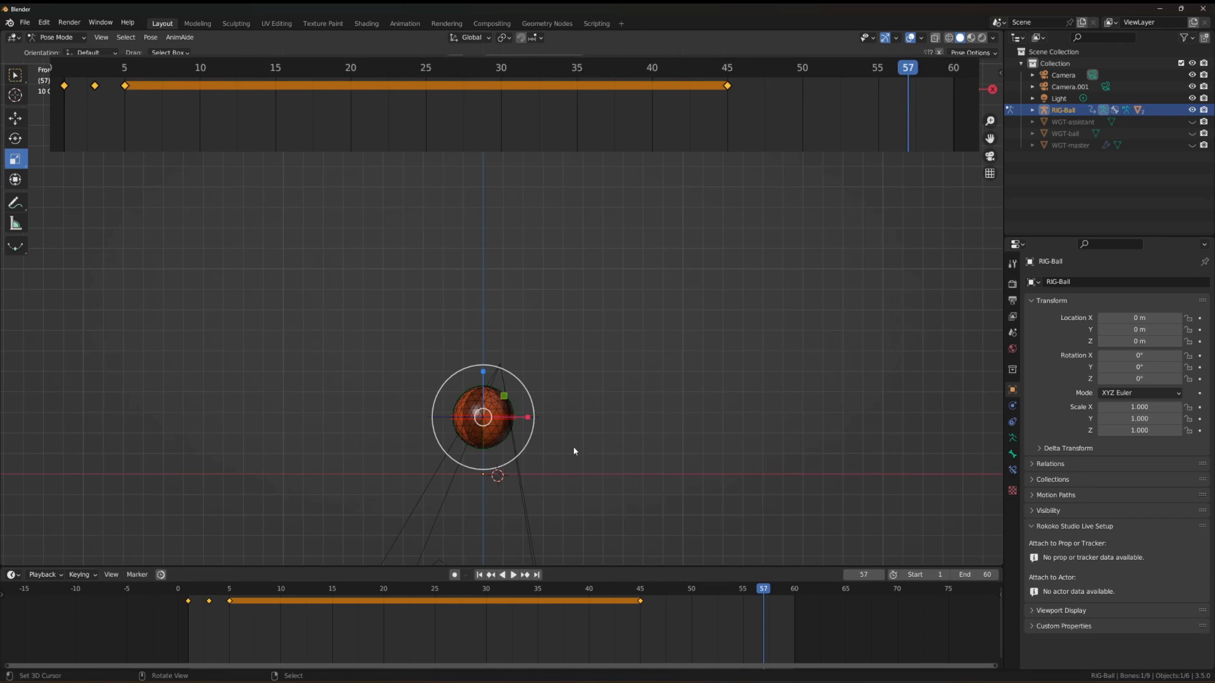
key(i)
key(i)
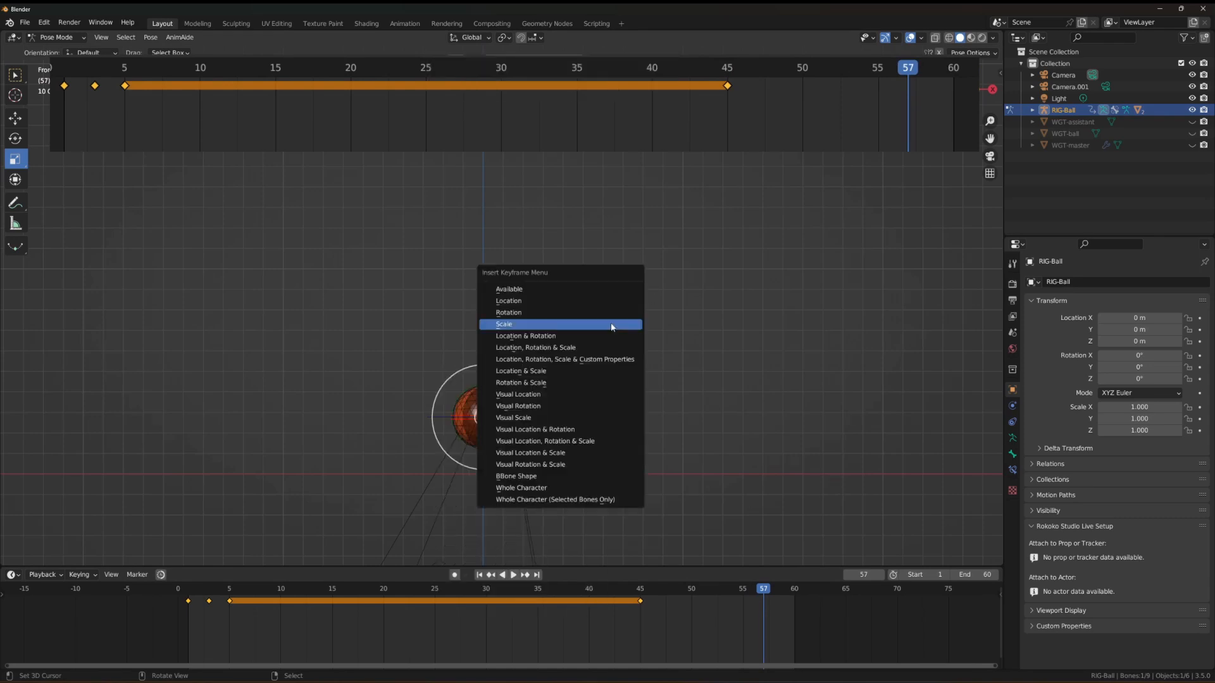
drag(527, 417, 512, 417)
drag(483, 372, 482, 345)
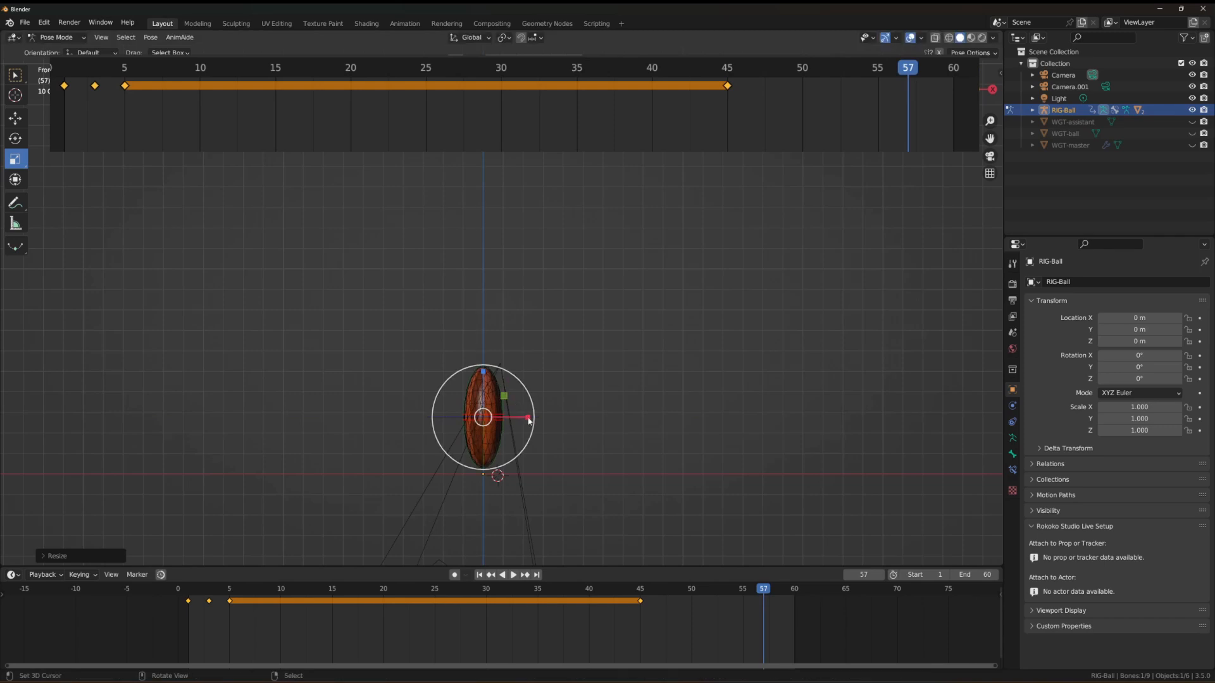
key(i)
click(405, 382)
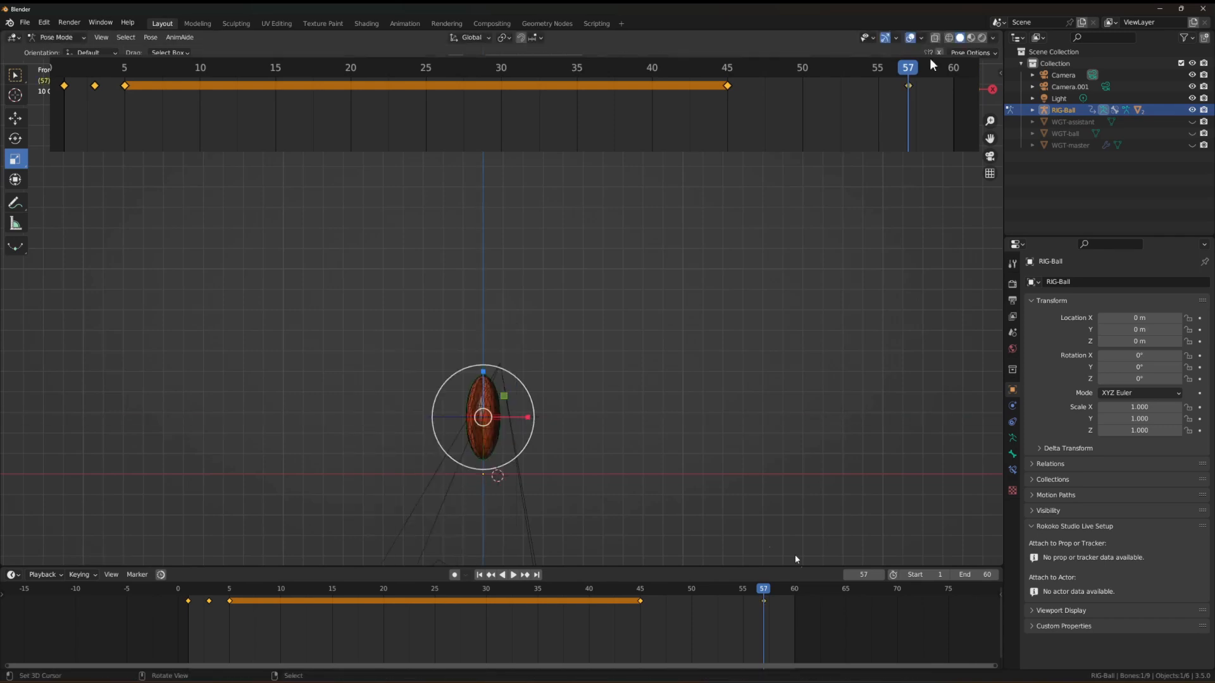
At frame 60, squash the ball along Z and widen it along X, insert a Scale keyframe, and play back the animation.
key(space)
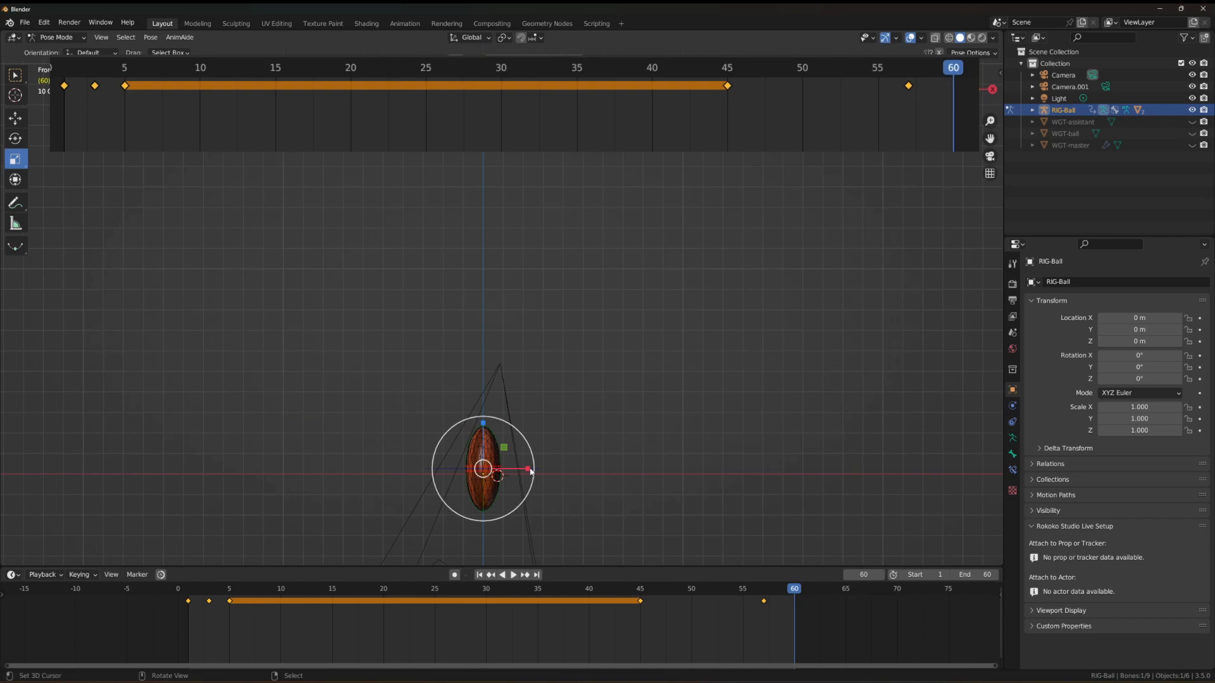
drag(483, 423, 485, 447)
key(i)
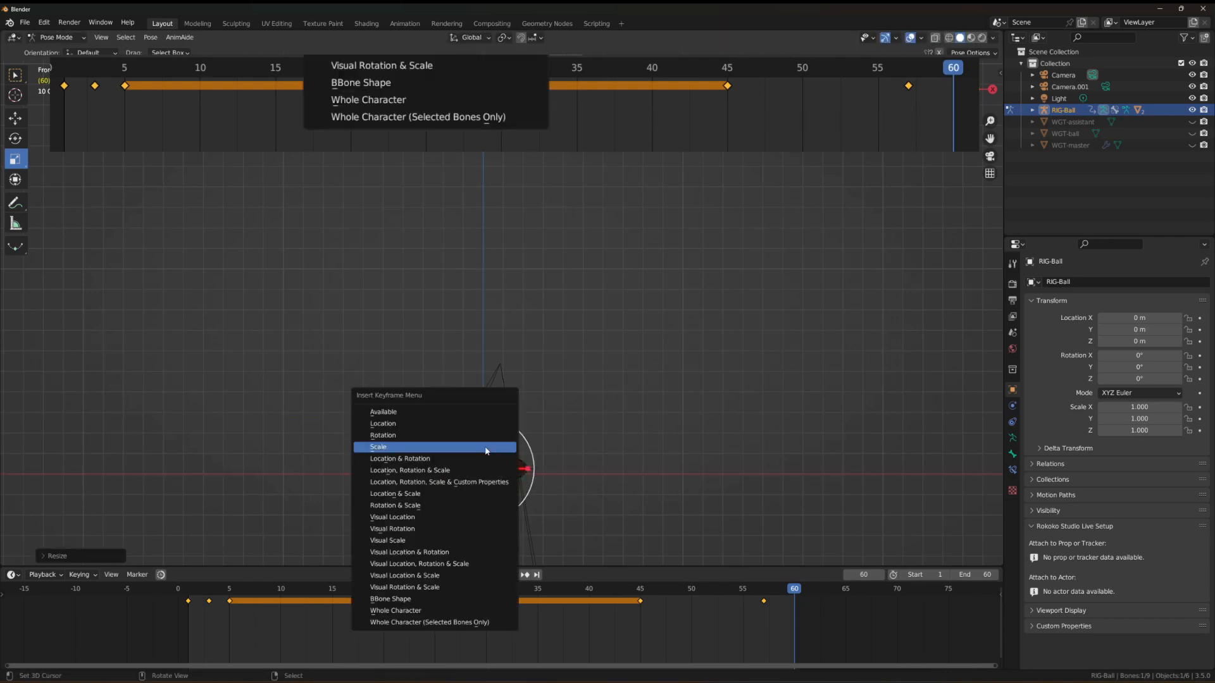
click(483, 450)
key(space)
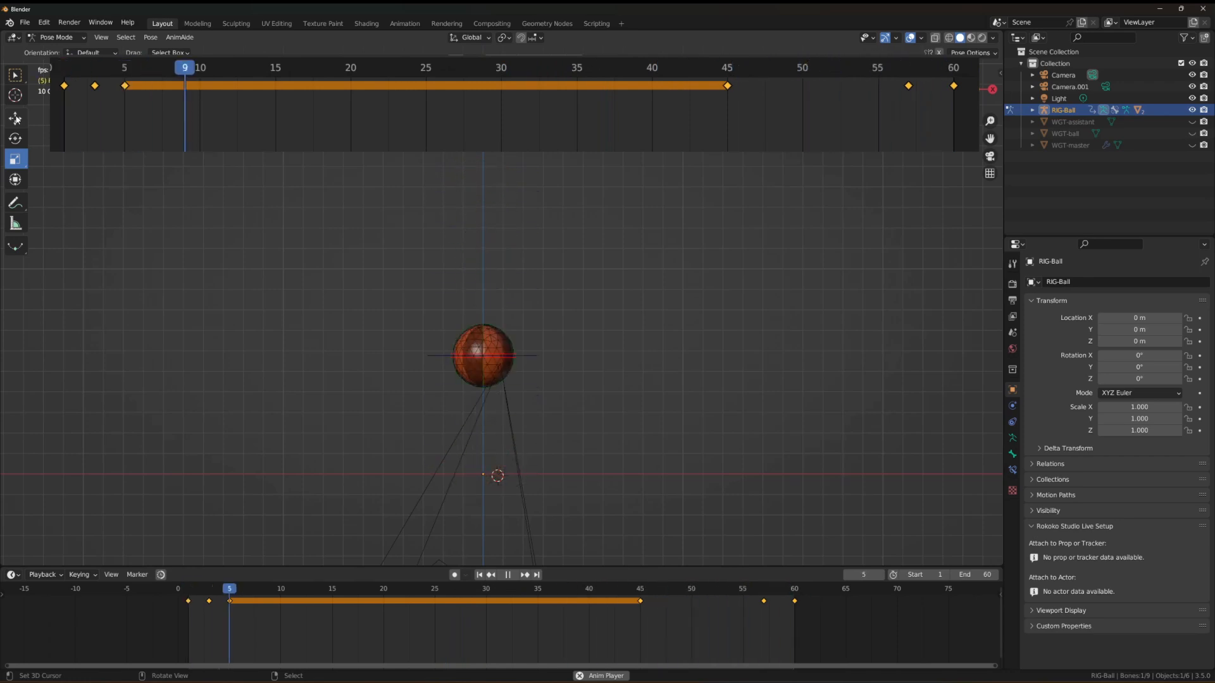
key(space)
At frame 1, raise the blue Master control slightly along Z with the Move tool and insert a Location keyframe.
click(15, 117)
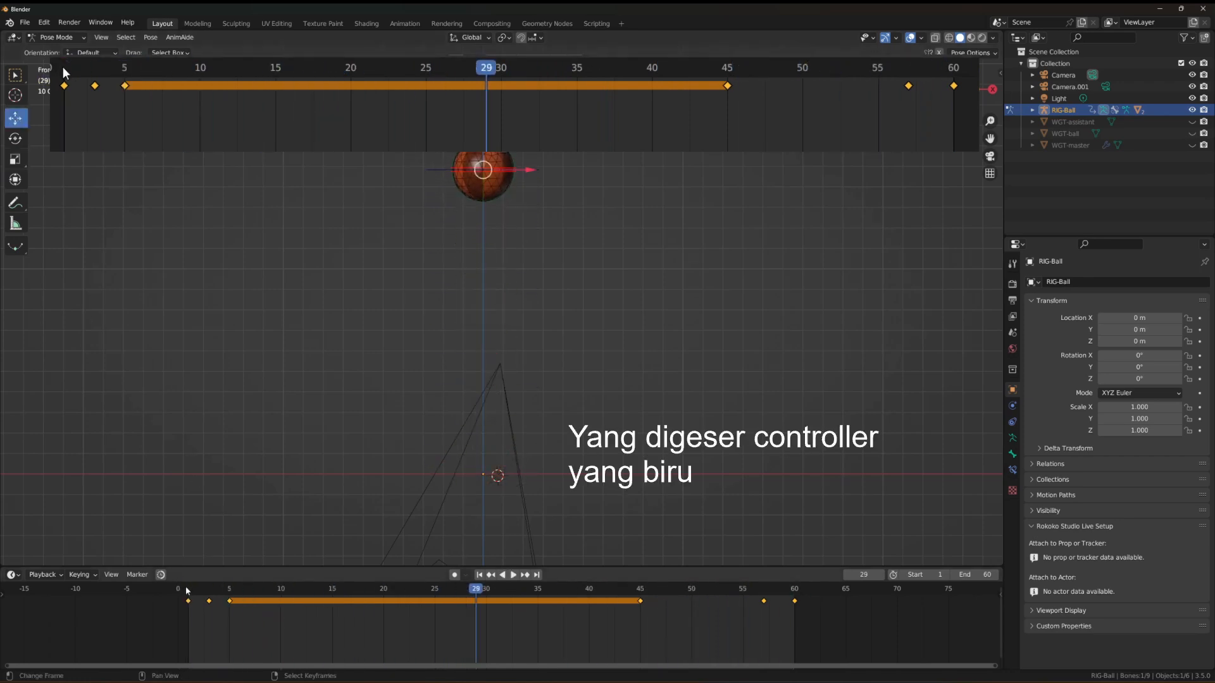
click(188, 591)
key(space)
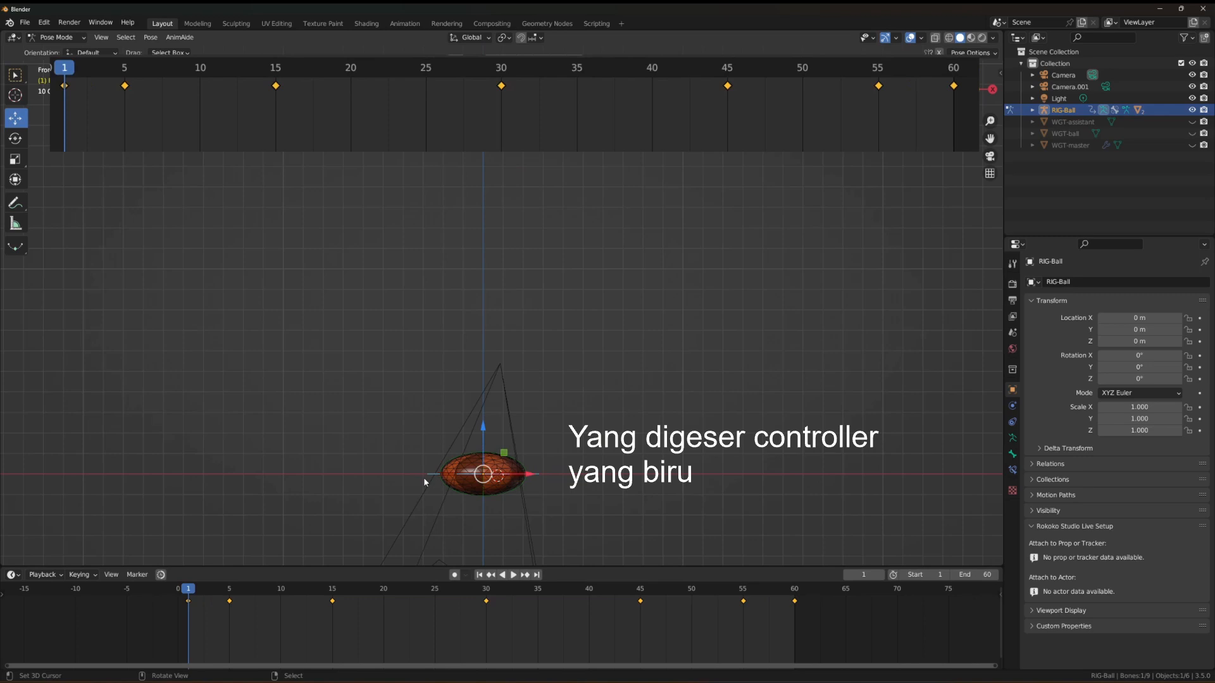
drag(479, 440, 484, 418)
key(i)
click(461, 394)
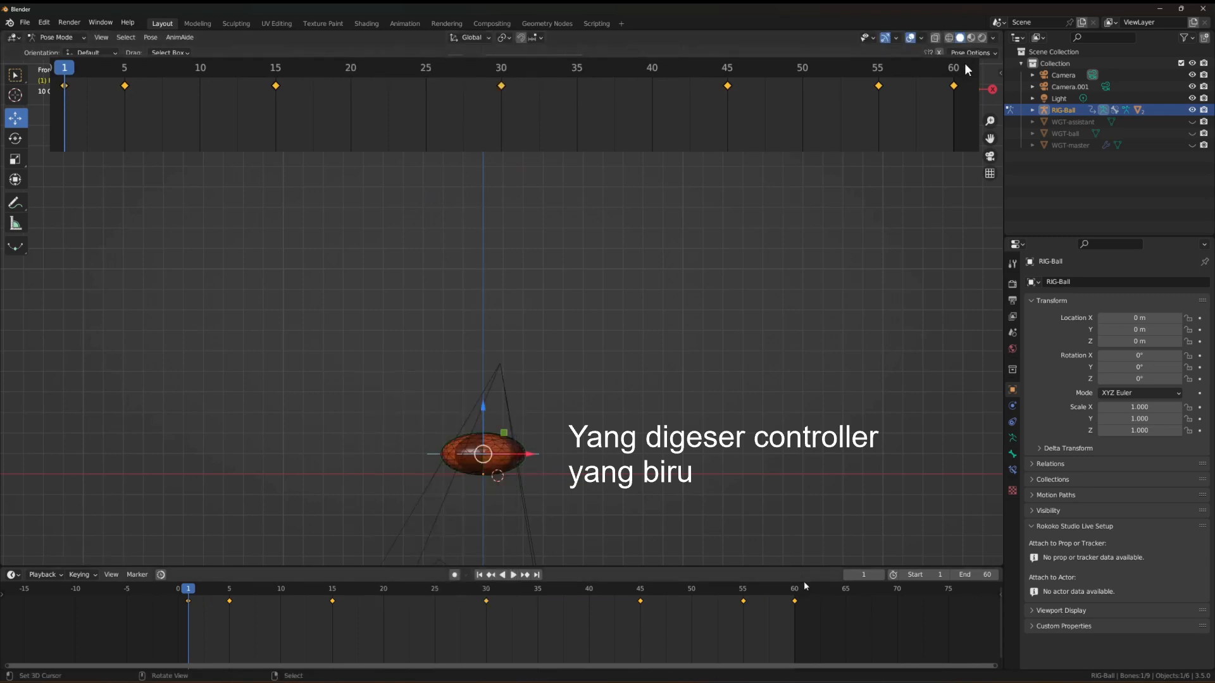
At frame 60, raise the Master control slightly, insert a Location keyframe, and return to frame 1.
drag(484, 420, 483, 412)
key(i)
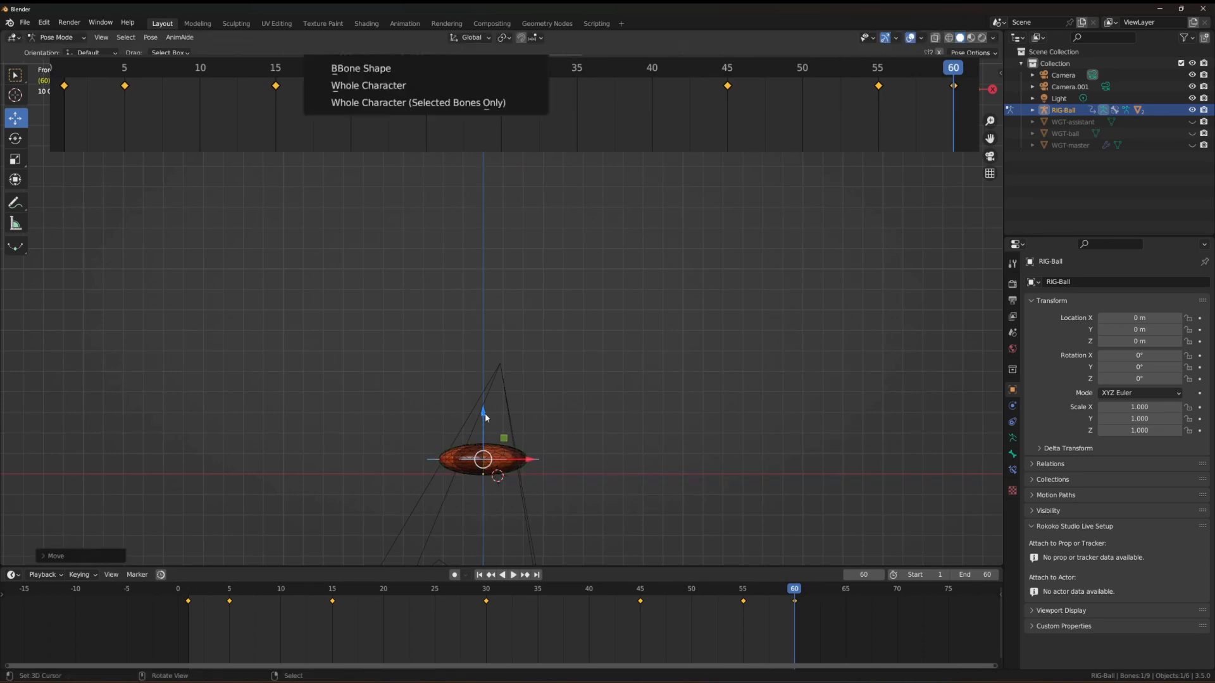
click(484, 413)
key(i)
click(482, 412)
click(191, 598)
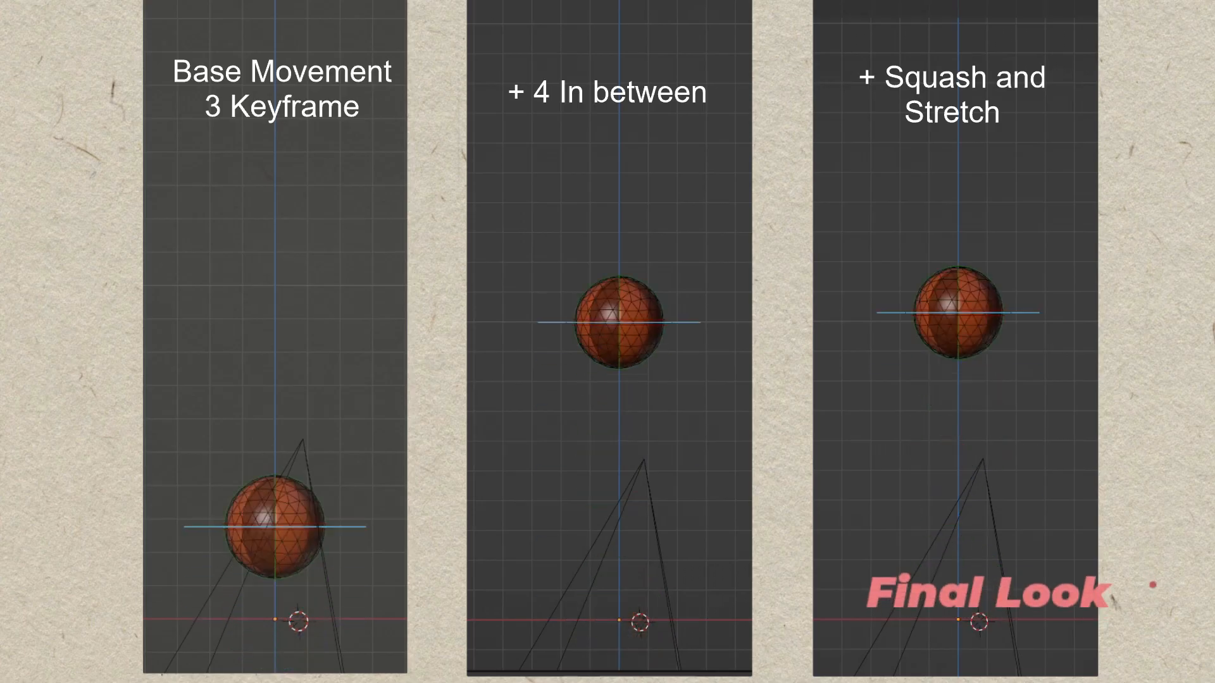